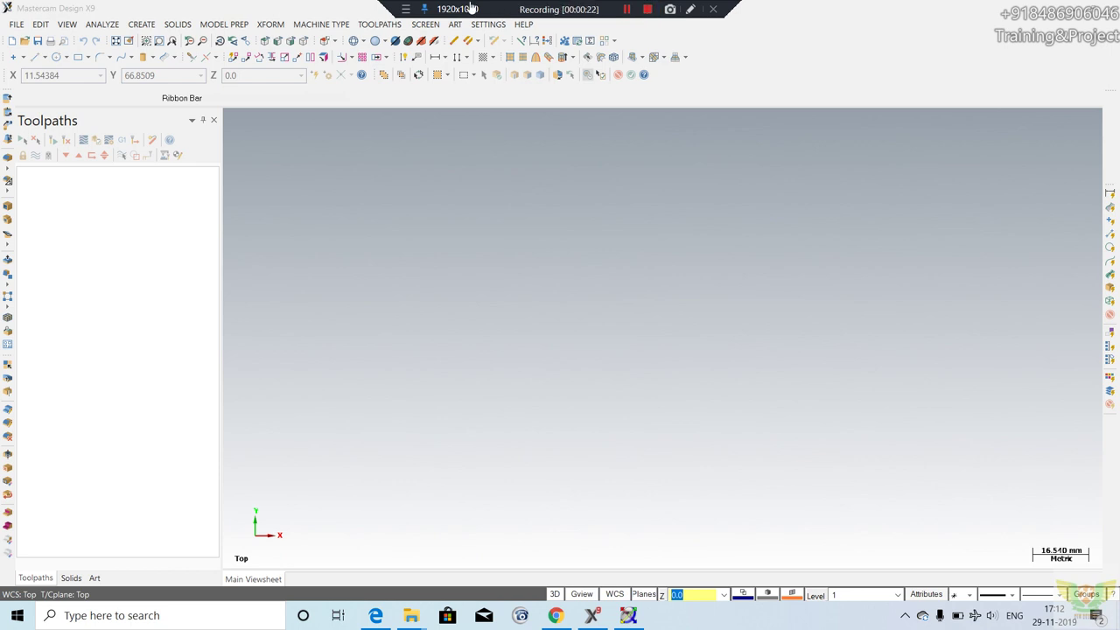
- Show the File menu's New, Open, Save and recent-file commands, then move to Edit
left_click(22, 24)
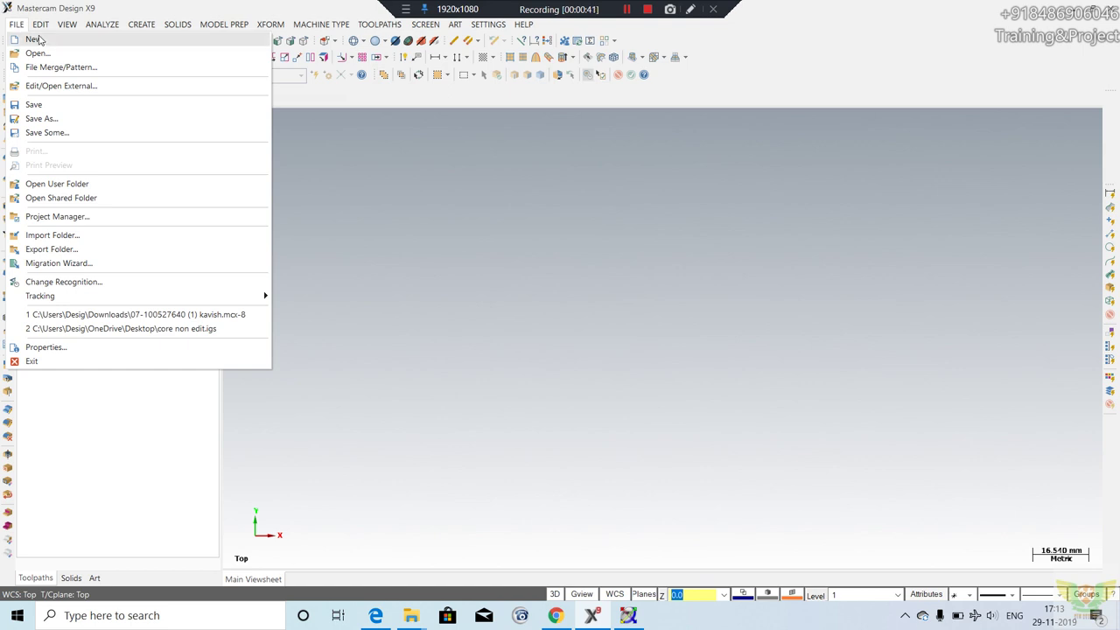
left_click(37, 25)
- Browse the Edit and View menus, closing each to leave the empty workspace
left_click(36, 24)
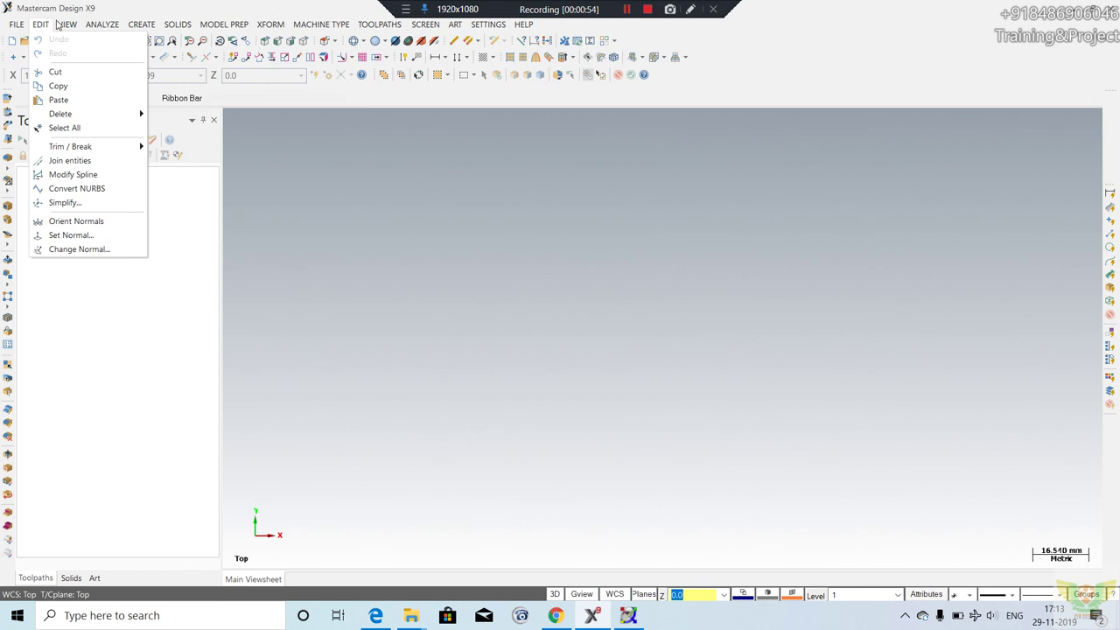
left_click(57, 25)
left_click(68, 25)
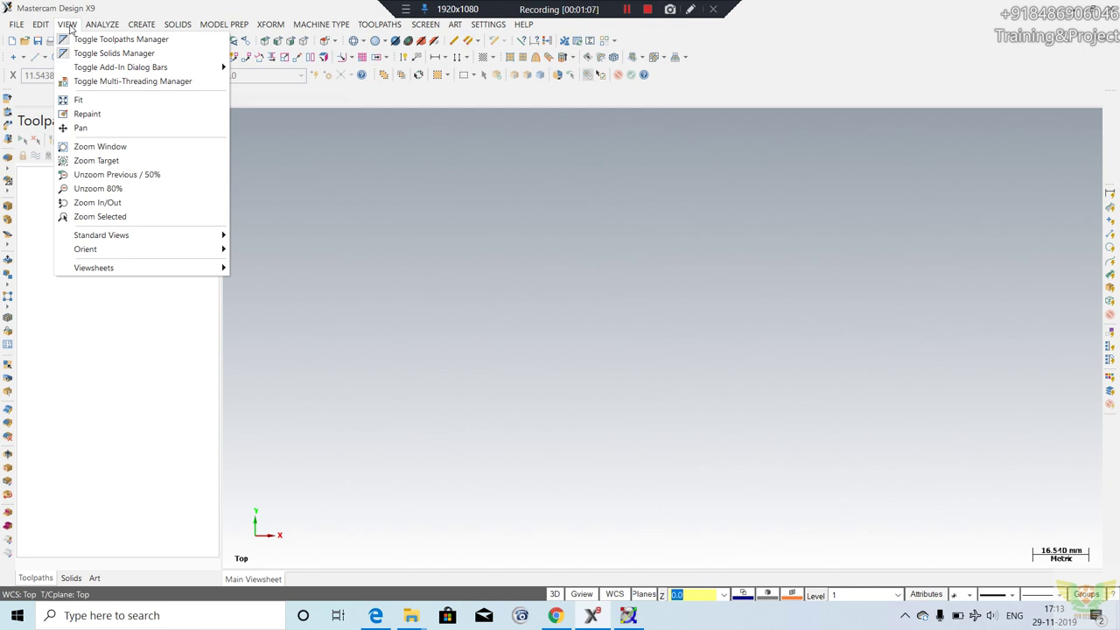
left_click(80, 24)
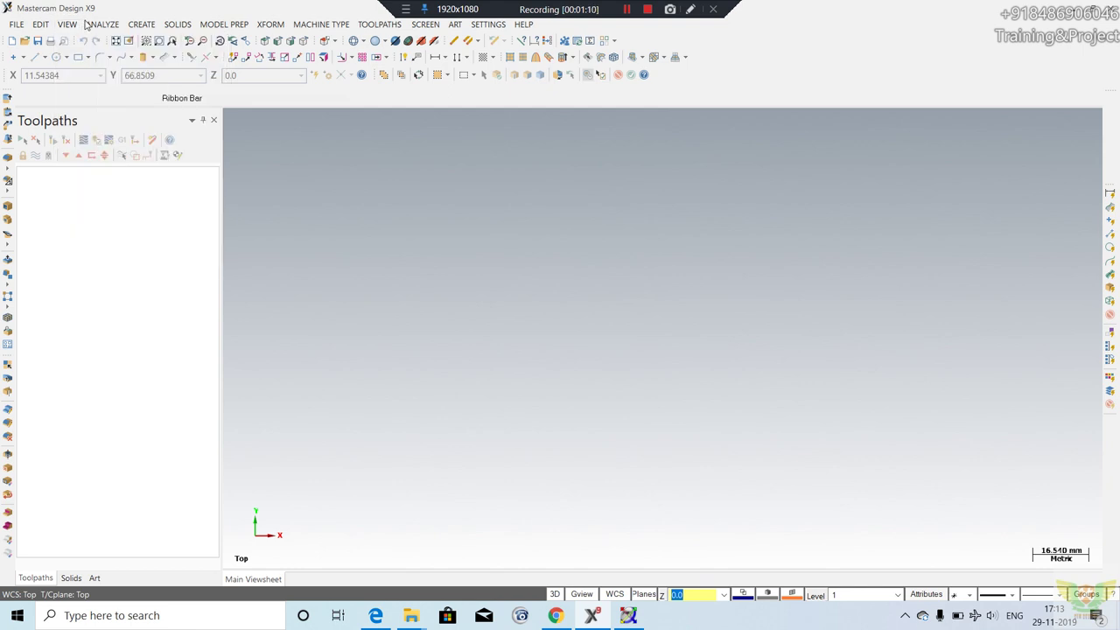
- Open the Analyze menu on the way to the Create geometry commands
left_click(93, 25)
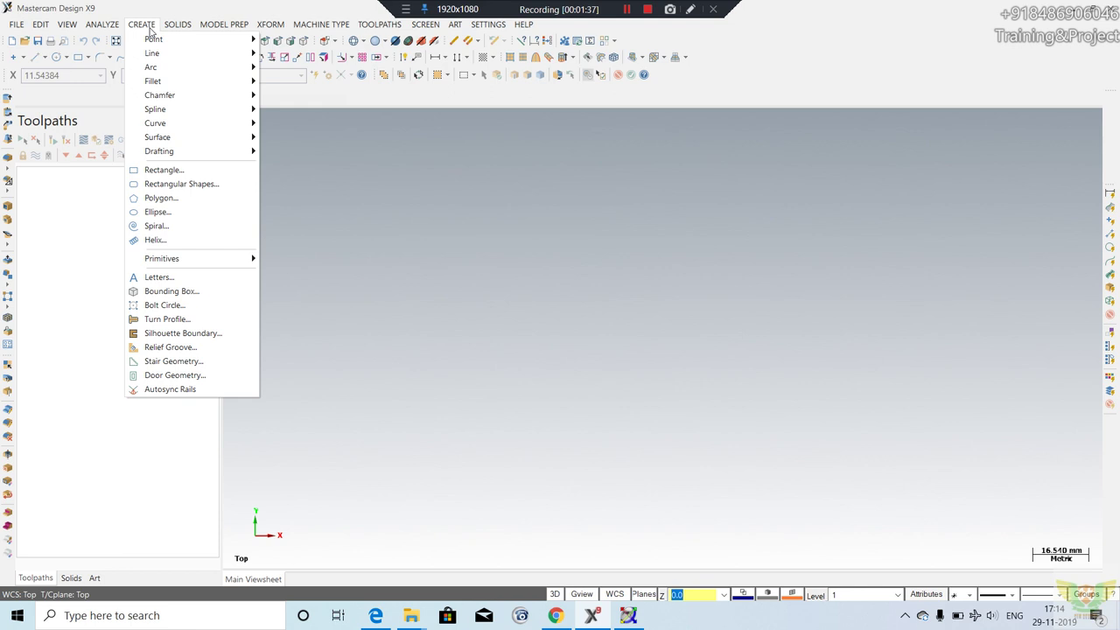
- Show the Create submenus for Point, Fillet, Chamfer, Line and Arc
left_click(165, 42)
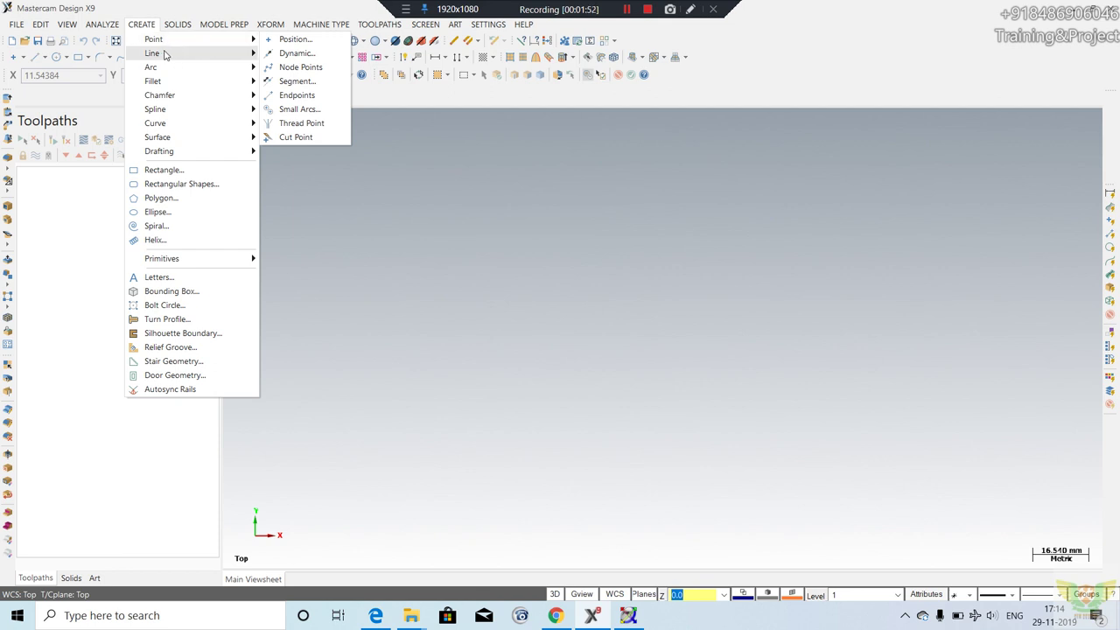
left_click(163, 81)
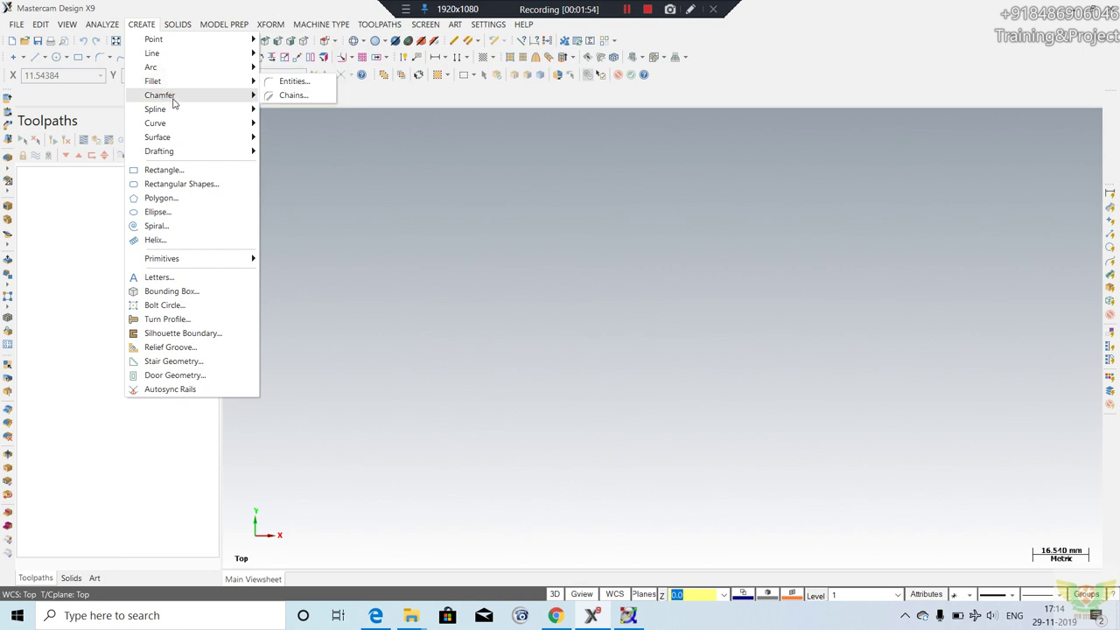
left_click(174, 98)
left_click(175, 54)
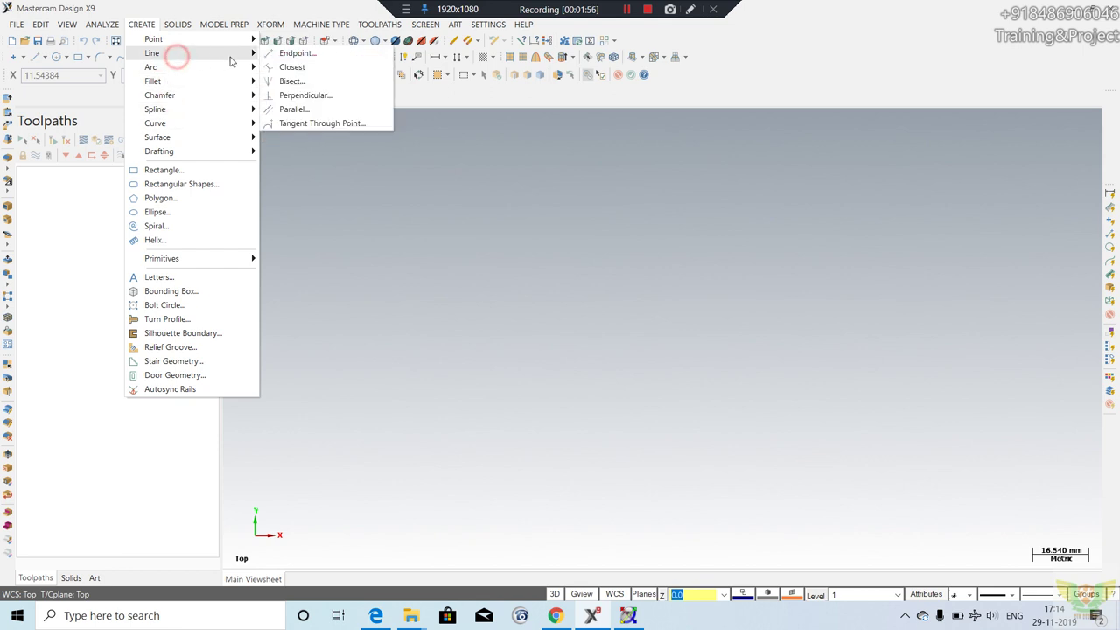
left_click(220, 68)
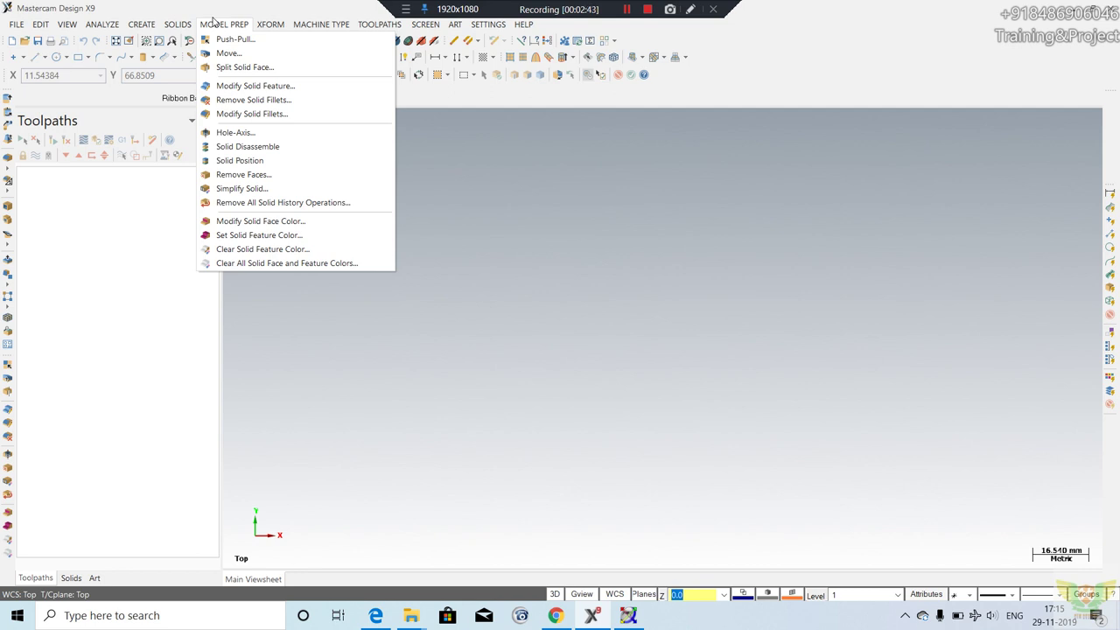
- Close Model Prep, view the Xform menu, then list the Machine Type options
left_click(270, 25)
left_click(270, 24)
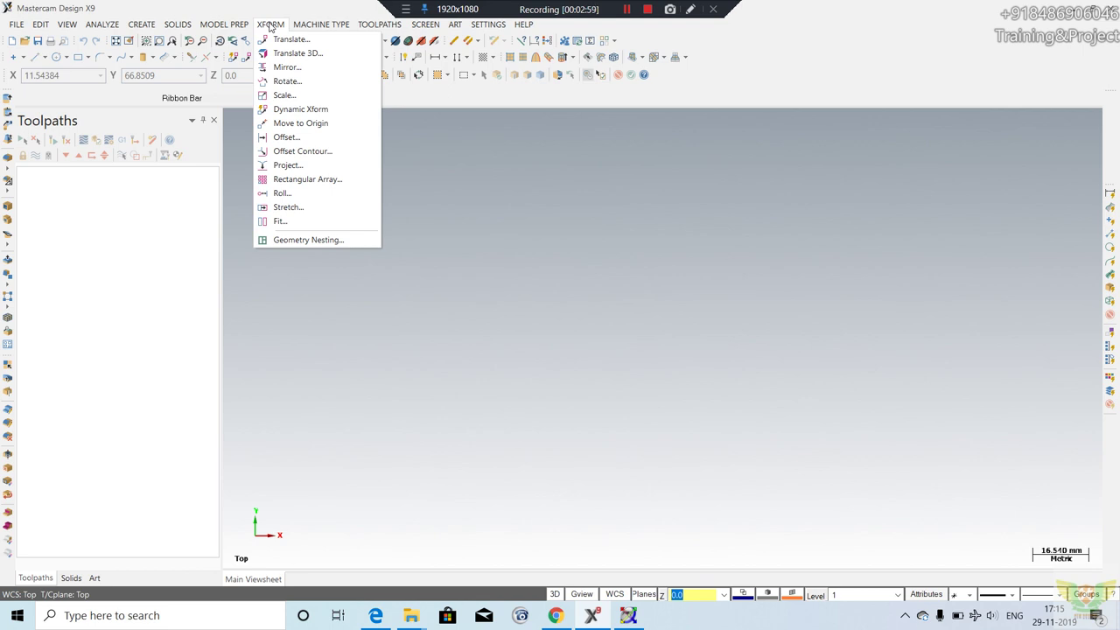
left_click(321, 25)
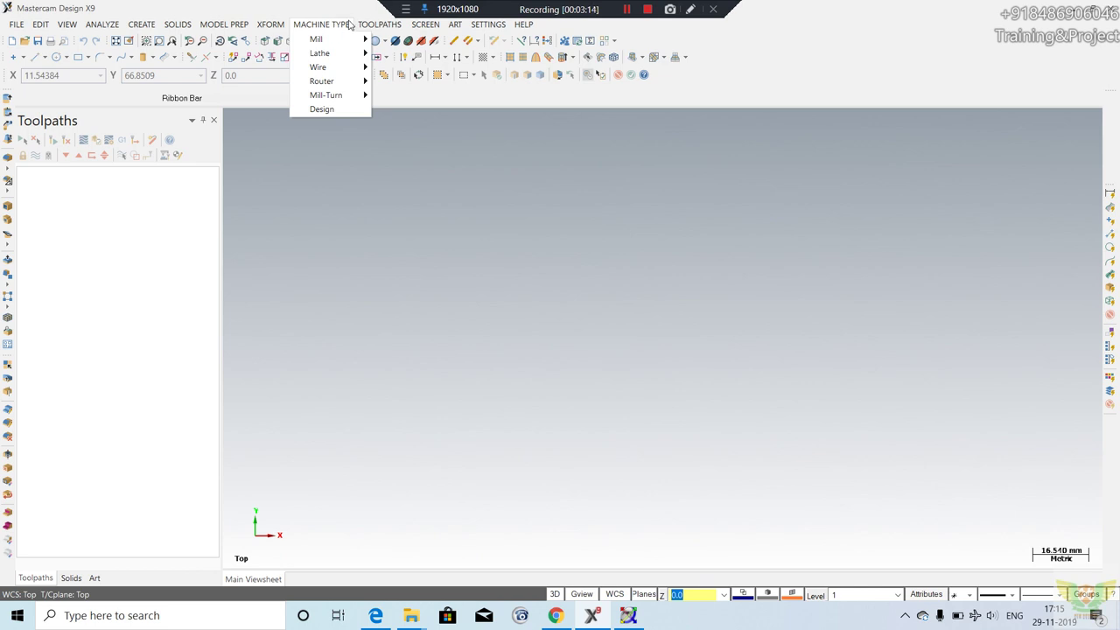
- Leave the Machine Type list, view the Screen menu, then show the Art commands
left_click(328, 26)
left_click(328, 27)
left_click(425, 24)
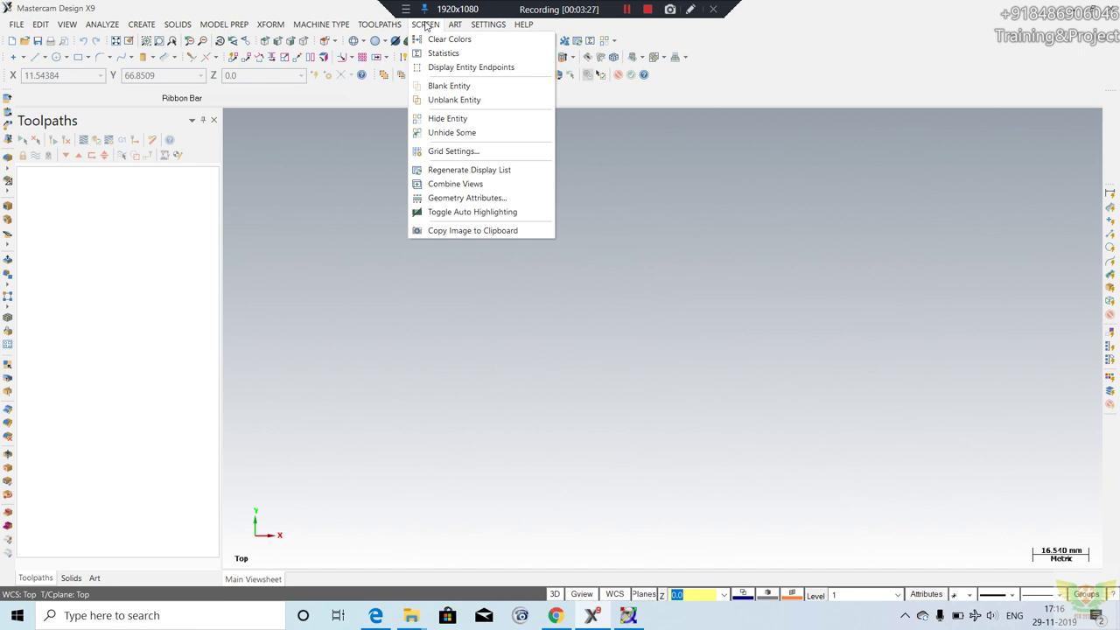
left_click(426, 24)
left_click(454, 25)
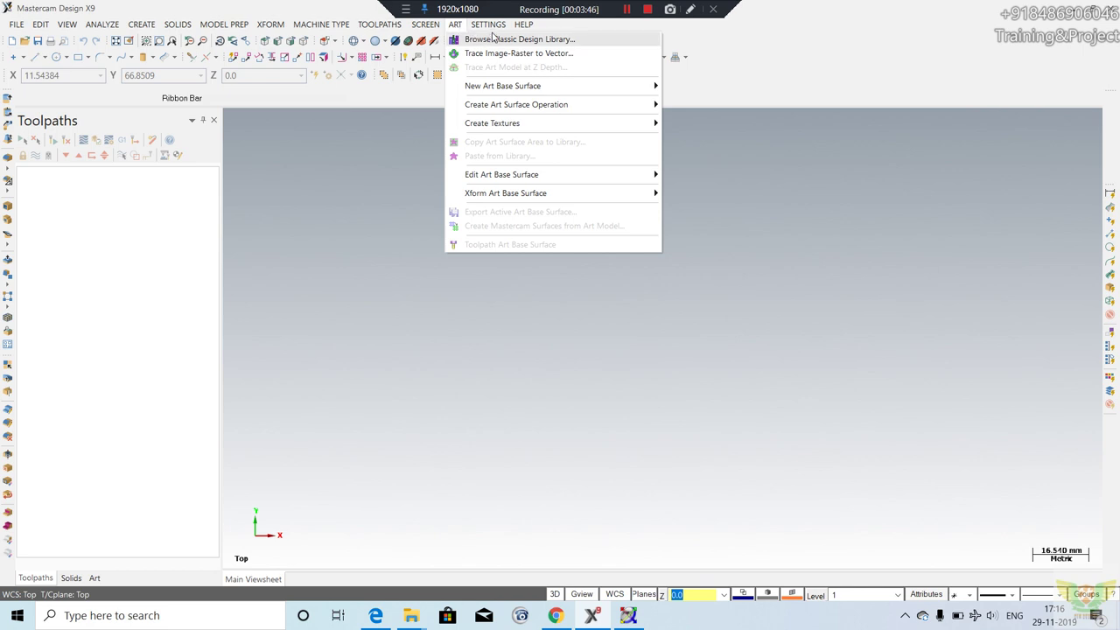
- View the Settings and Help menus, then return to the Machine Type list
left_click(490, 27)
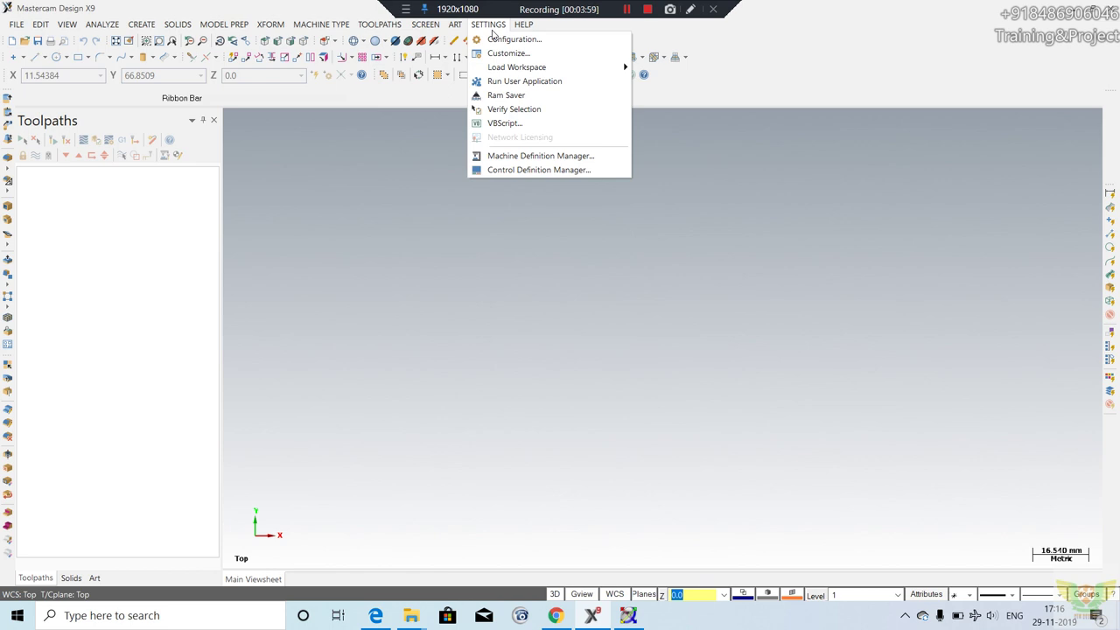
left_click(522, 25)
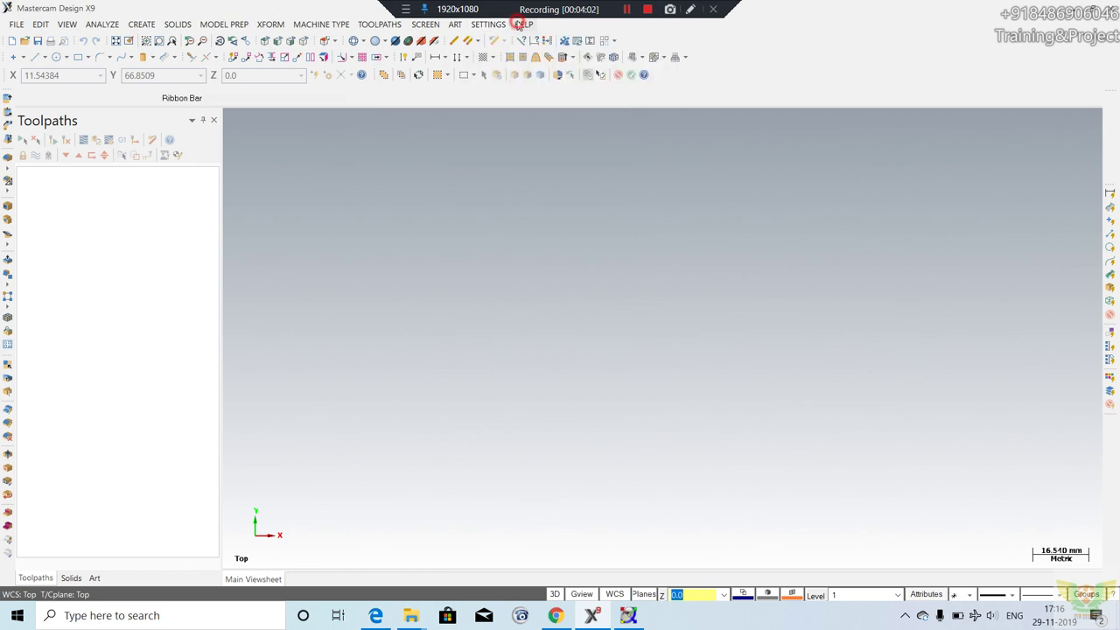
left_click(520, 24)
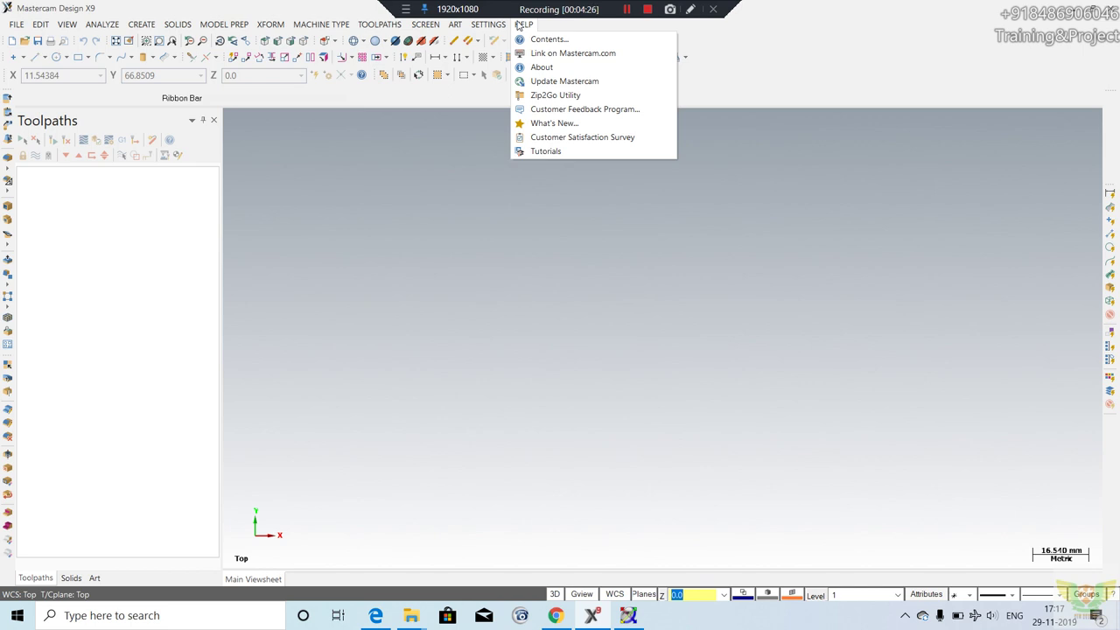
left_click(523, 24)
left_click(316, 24)
- Add a Mill Default MM machine group, expand its Properties, and show the Toolpaths list
left_click(317, 25)
left_click(315, 24)
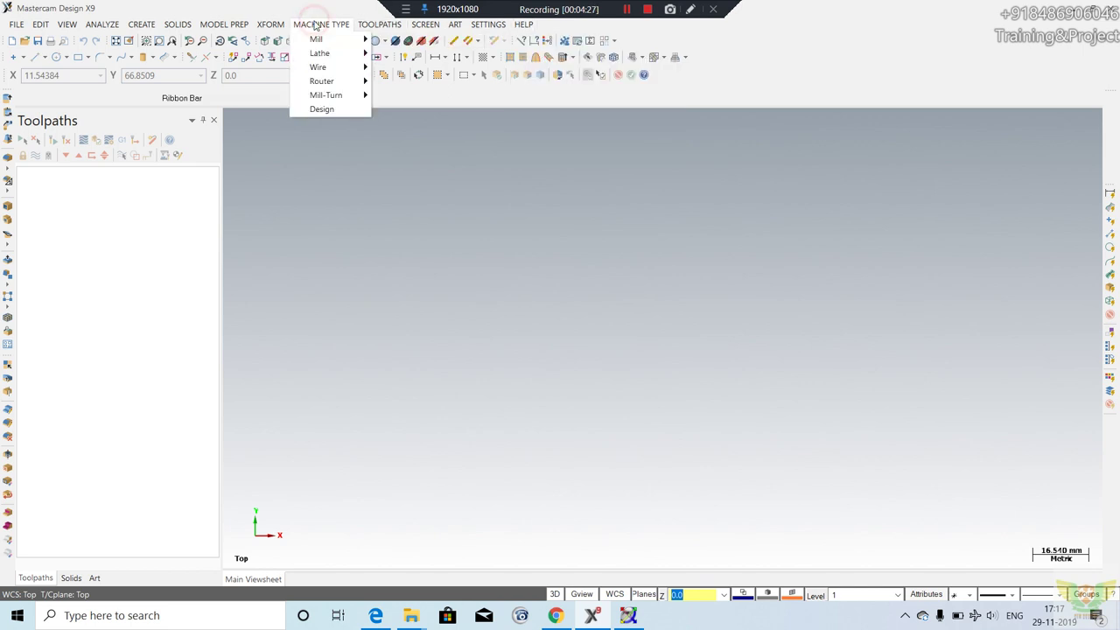
left_click(285, 147)
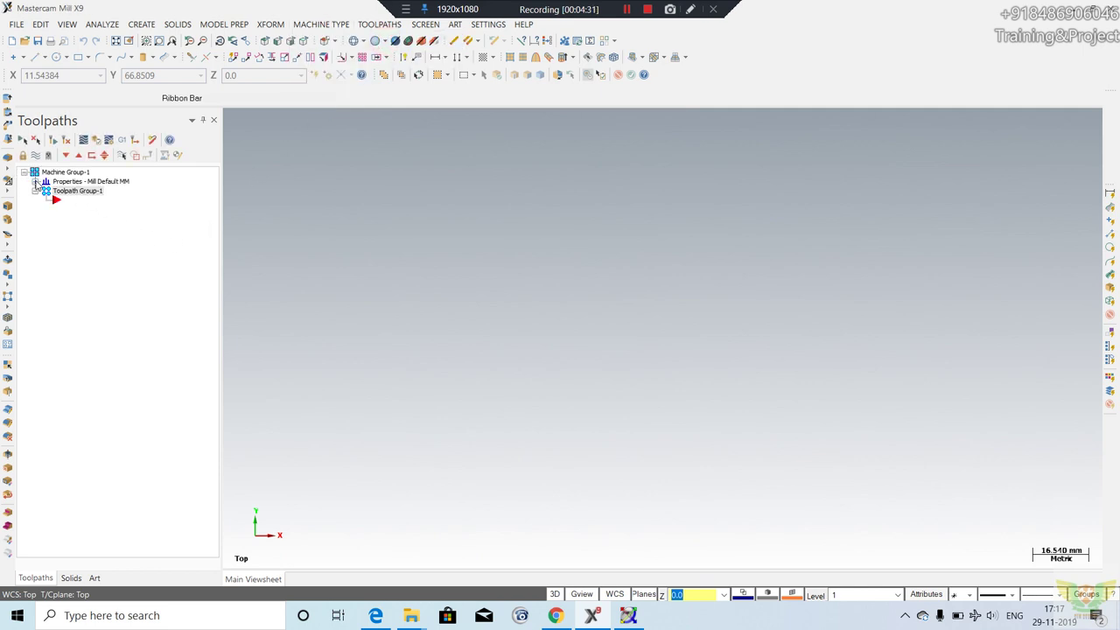
left_click(35, 181)
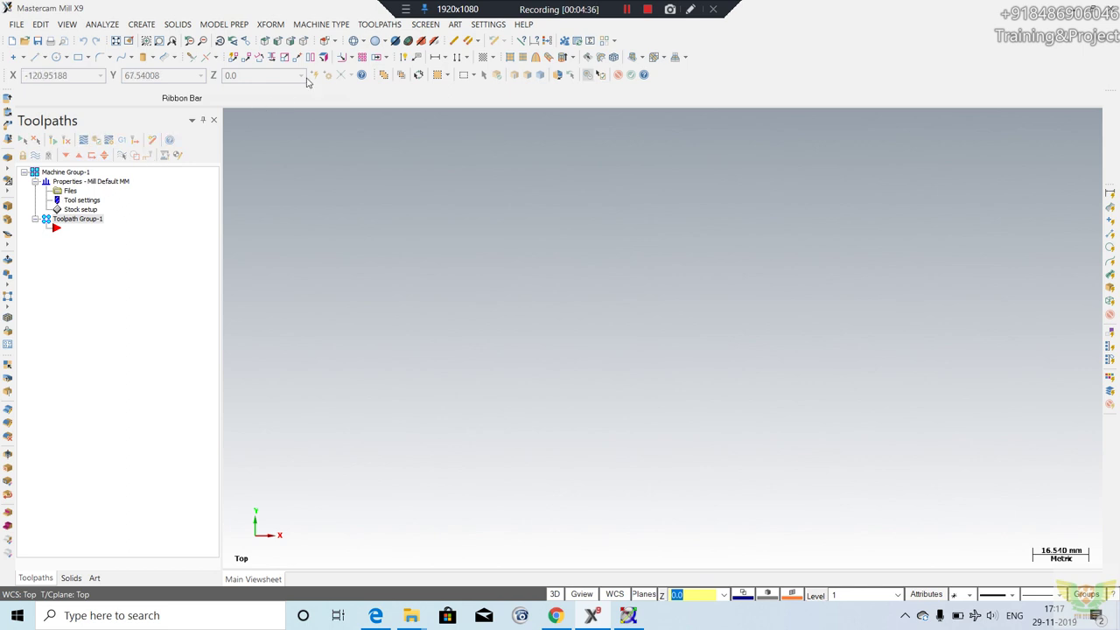
left_click(381, 27)
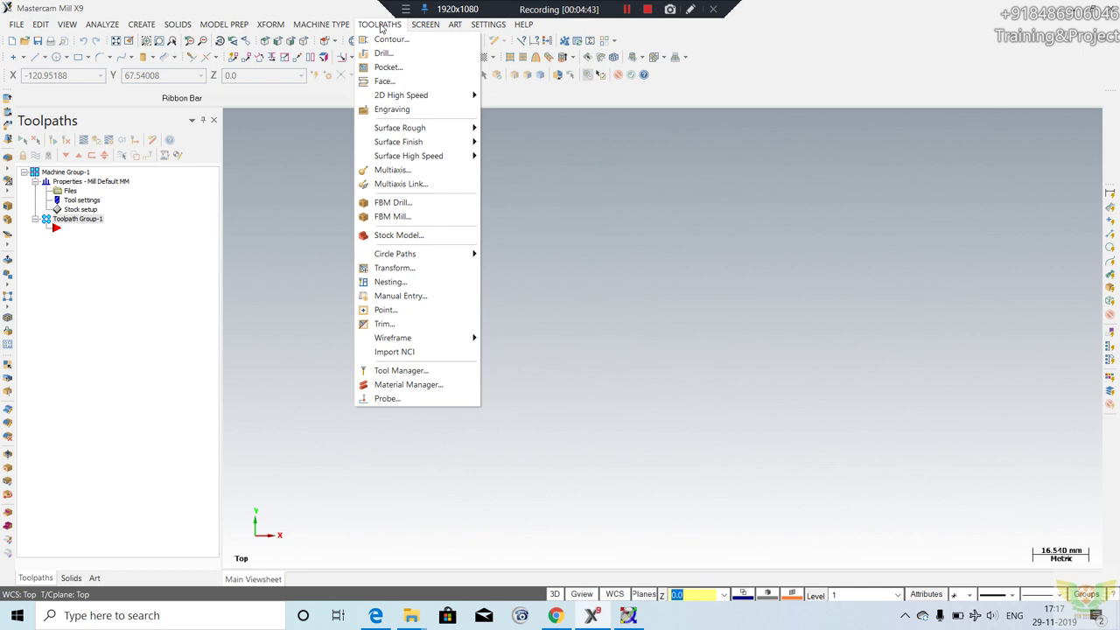
mouse_move(402, 95)
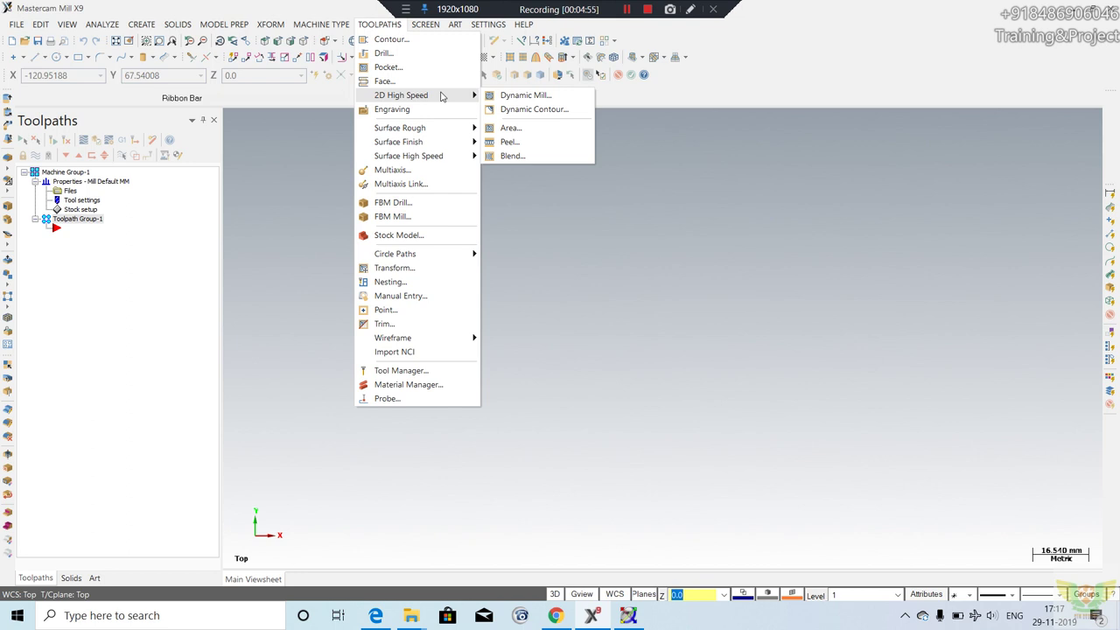
- Preview the Surface Rough and Surface Finish toolpath submenus, then start a new toolpath
left_click(452, 128)
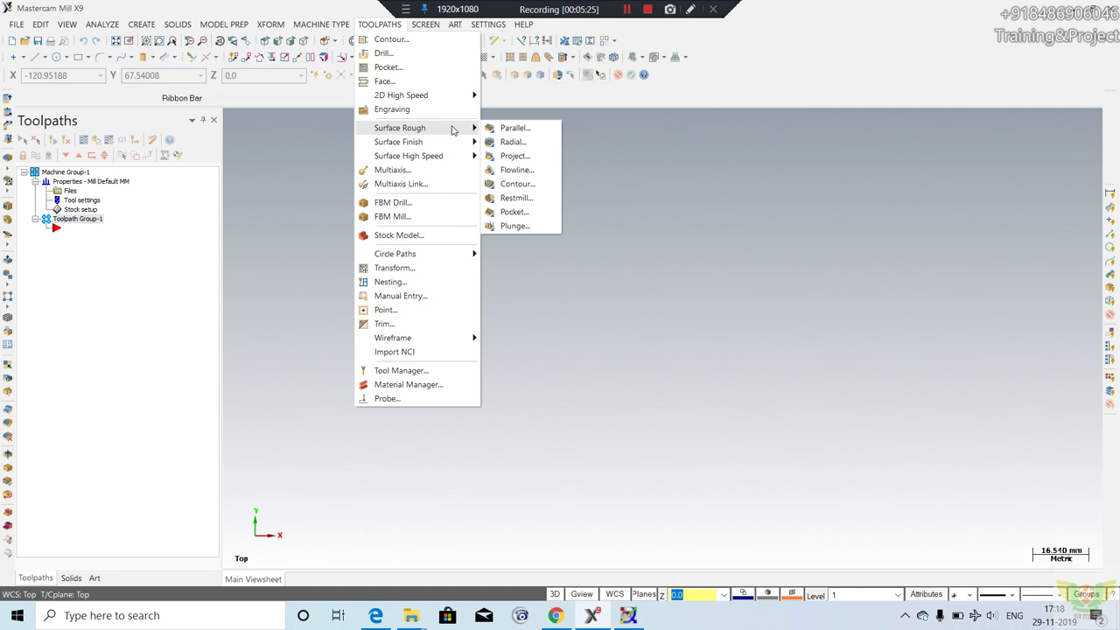
left_click(459, 142)
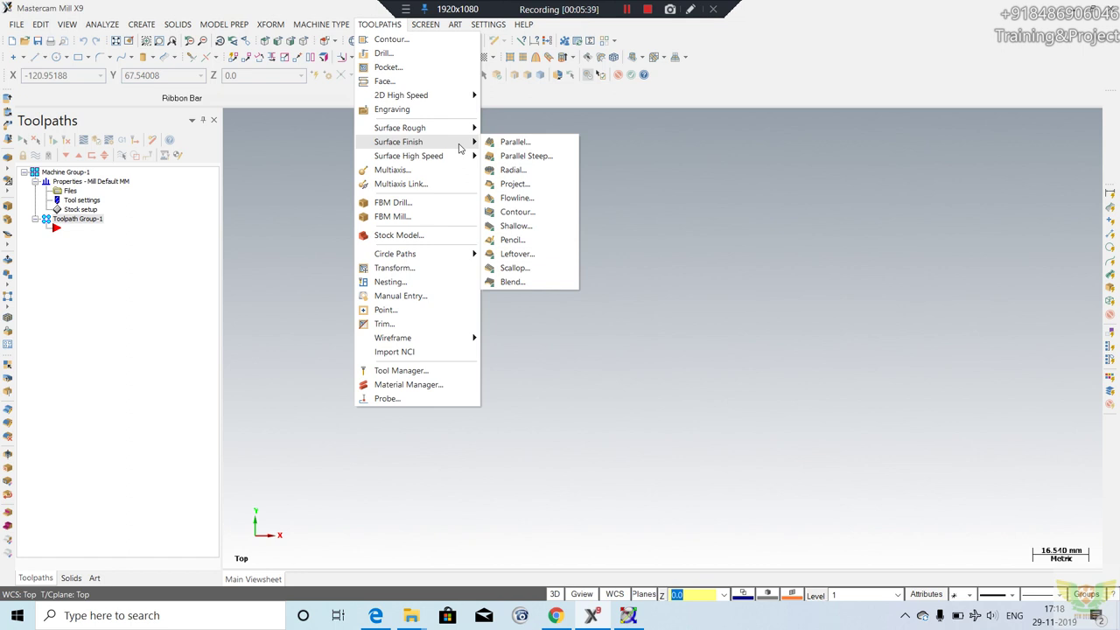
mouse_move(408, 156)
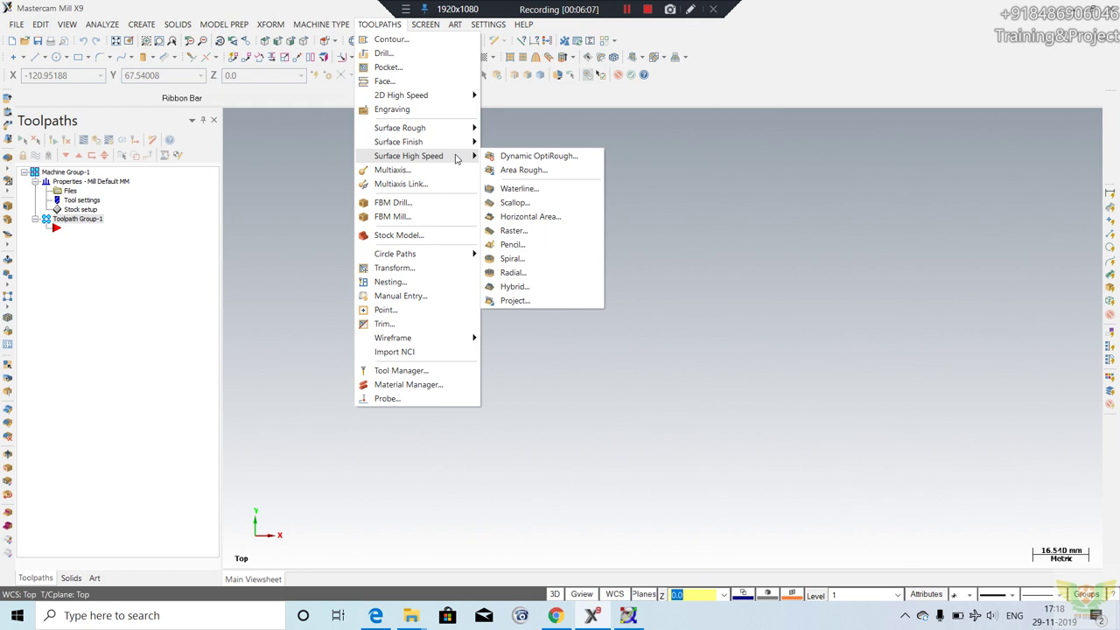
left_click(395, 170)
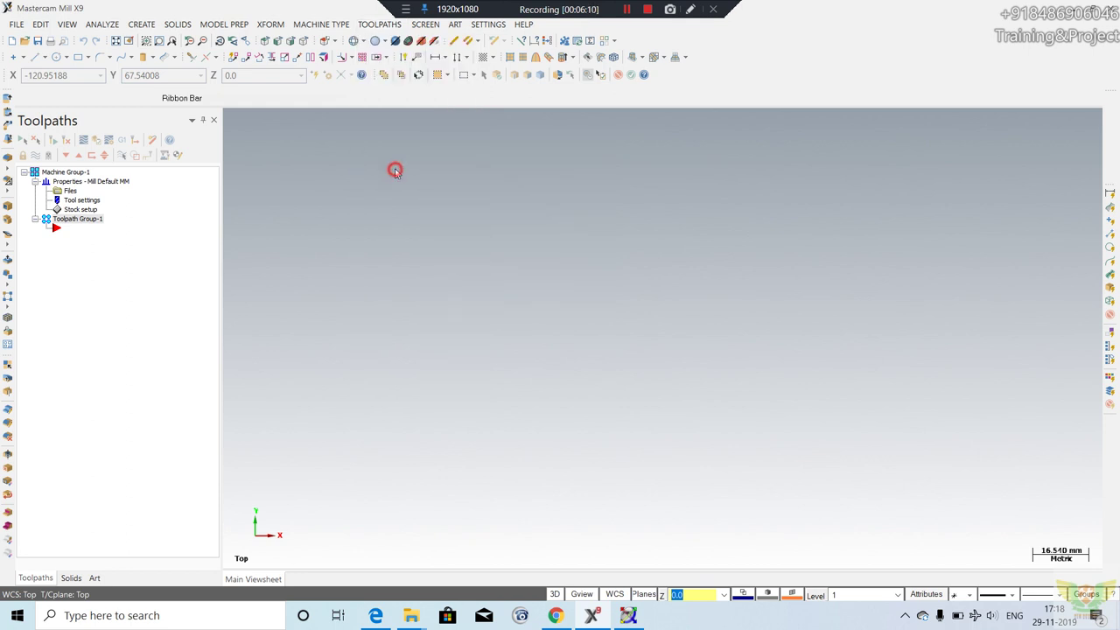
- Accept the NC name and open the Curve 5 Axis toolpath's Parameters
left_click(105, 218)
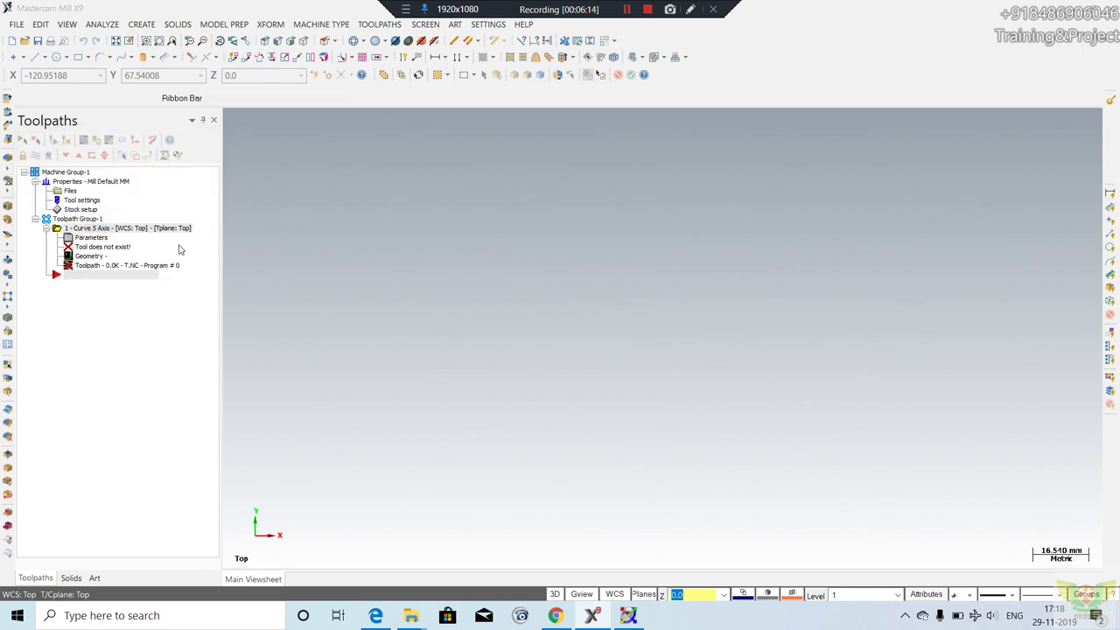
left_click(95, 237)
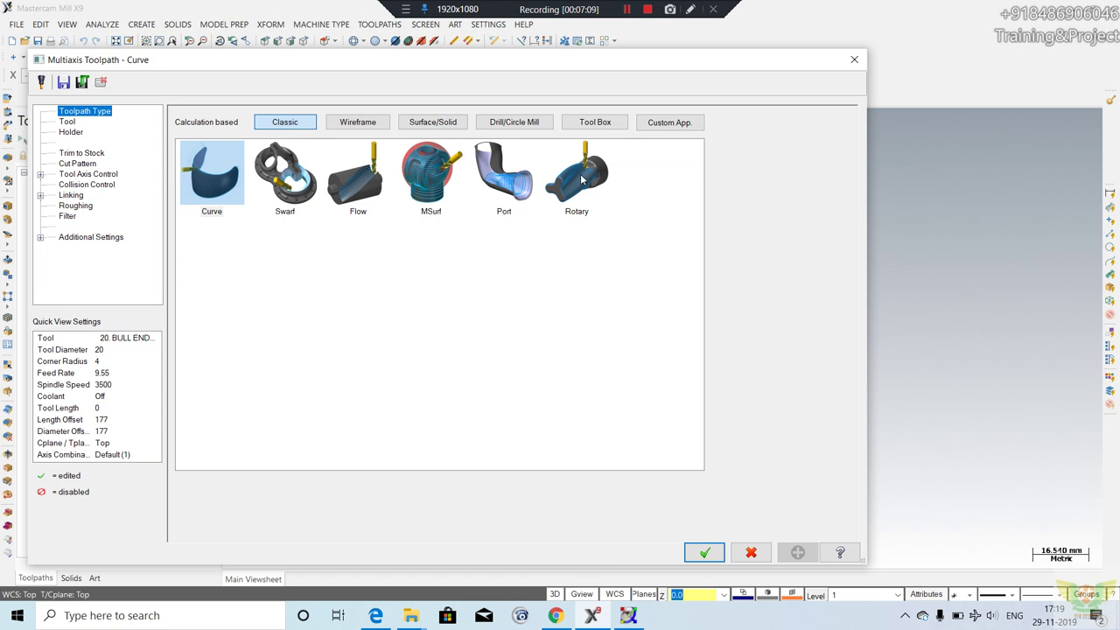
- Show the Wireframe multiaxis toolpath types, then the Surface/Solid types
left_click(353, 120)
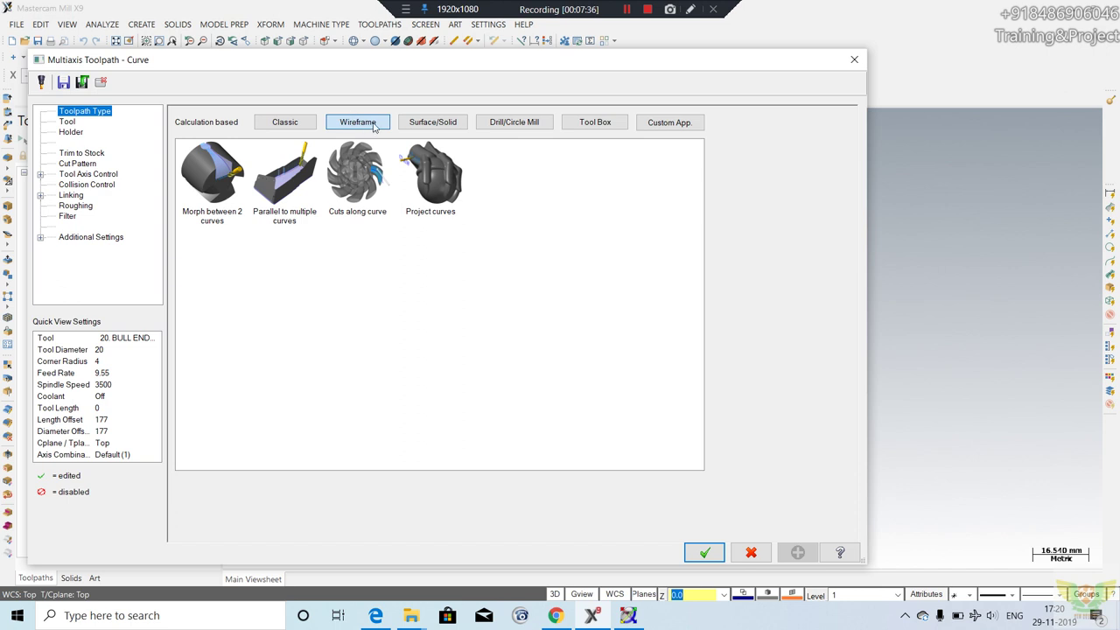
left_click(432, 123)
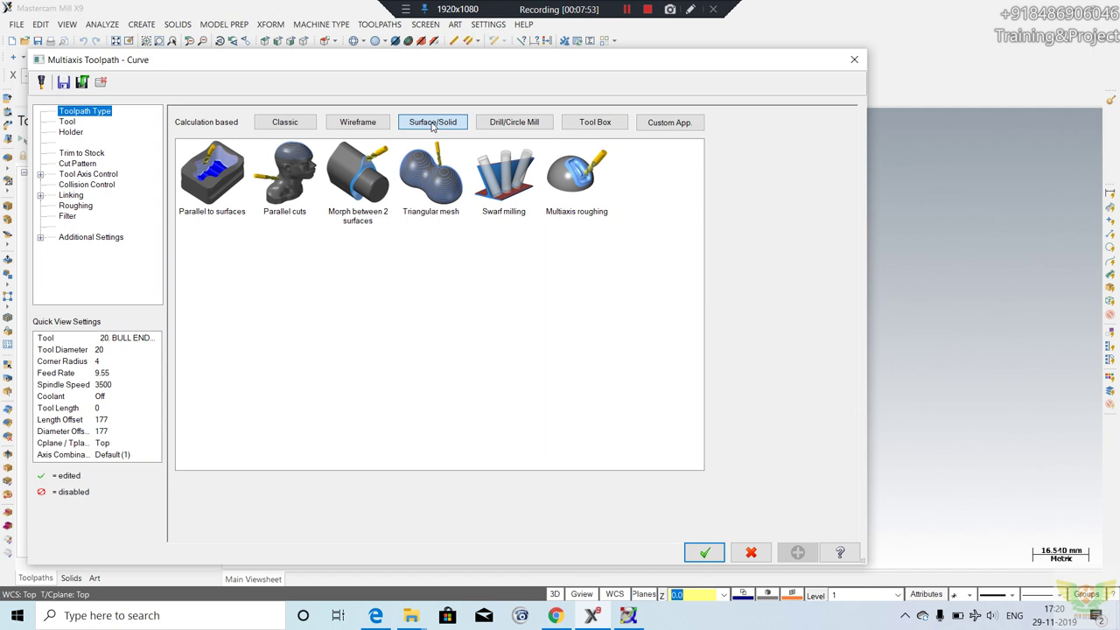
- Browse the Drill/Circle Mill, Tool Box and Custom App. types, then view the Tool page
left_click(516, 123)
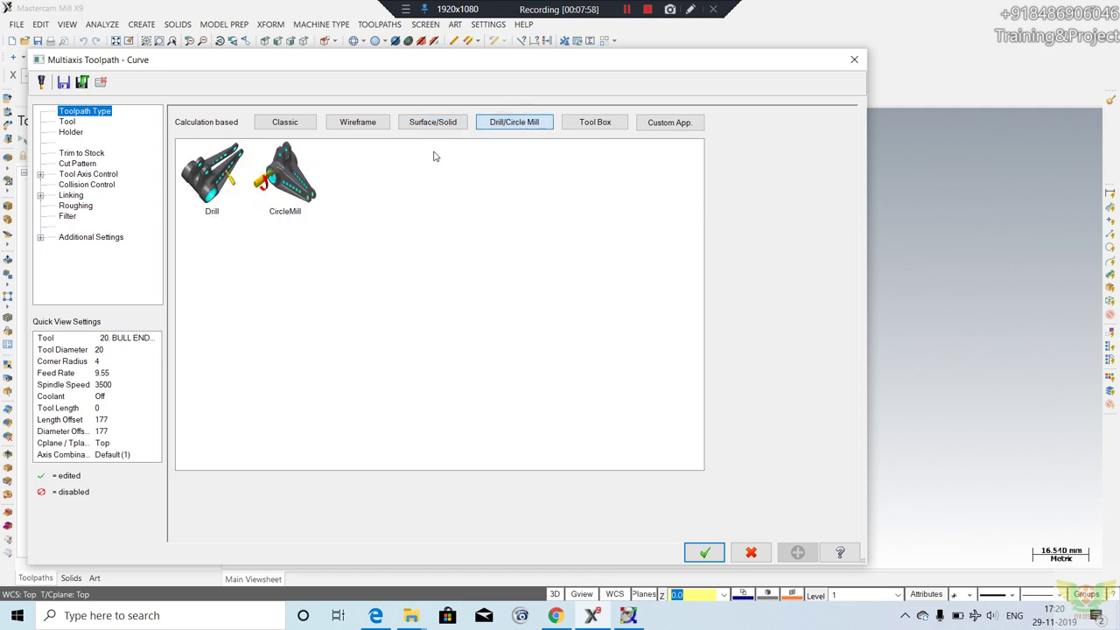
left_click(586, 124)
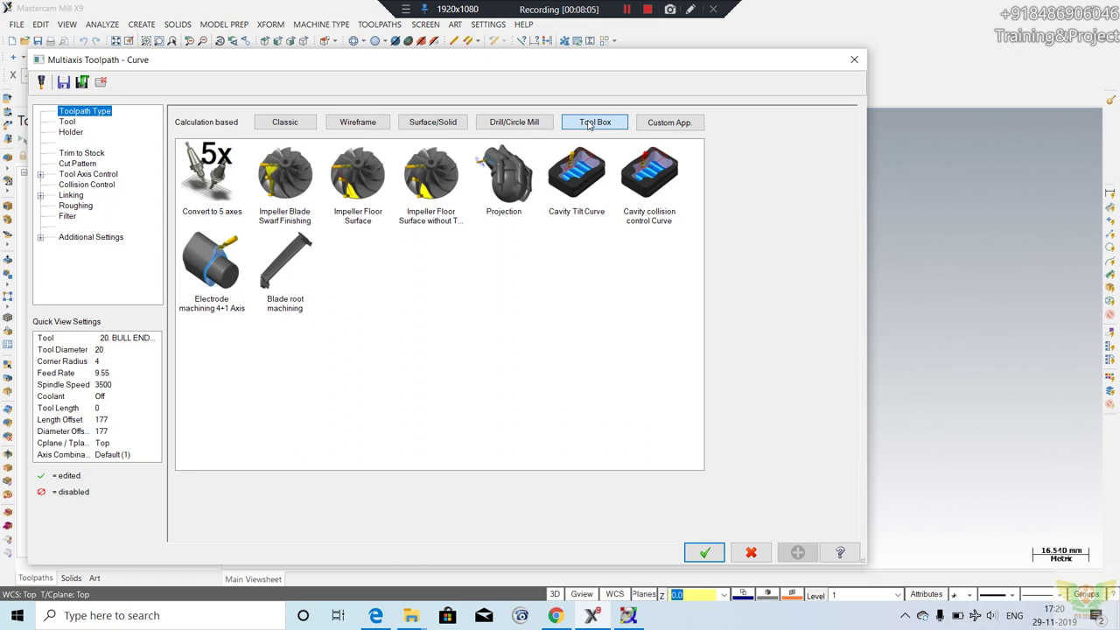
left_click(672, 124)
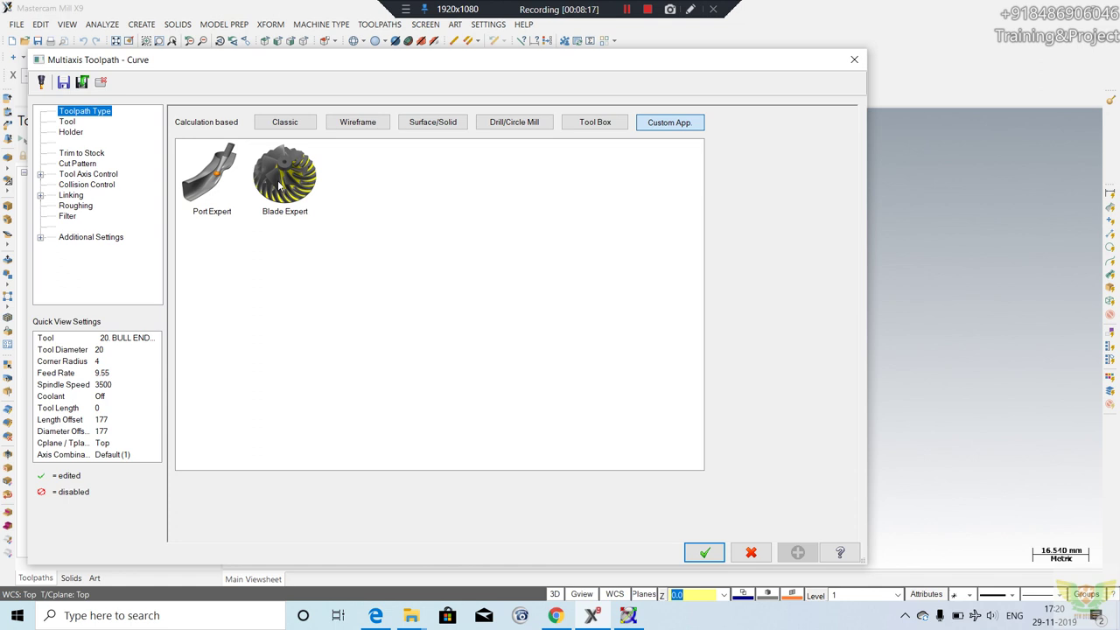
left_click(69, 122)
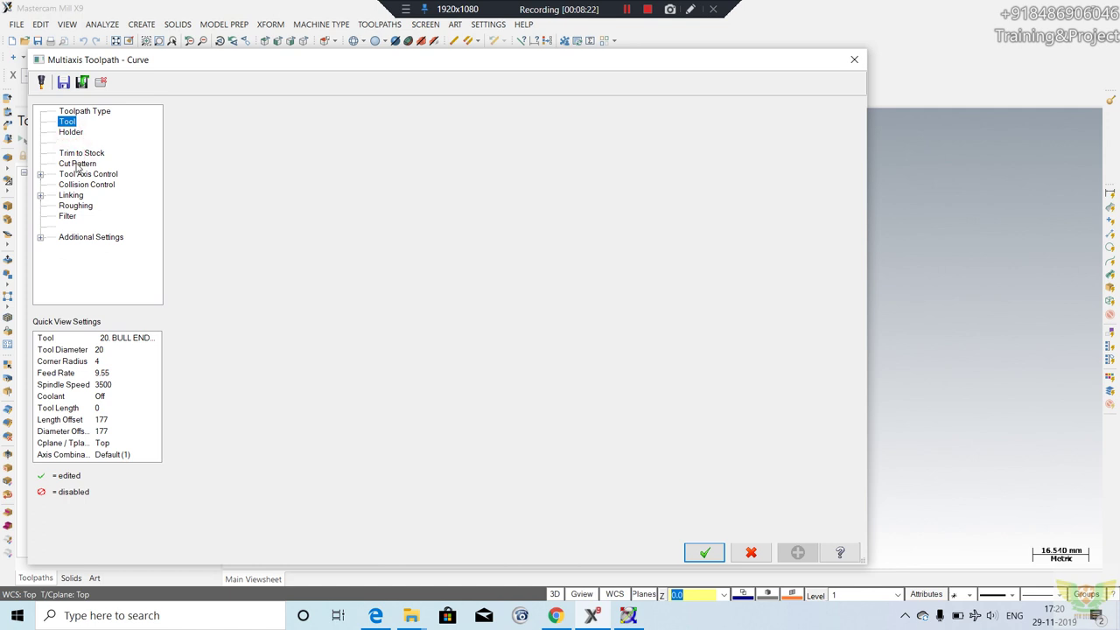
- Review Trim to Stock, Cut Pattern and Tool Axis pages, cancel, and add a default Lathe group
left_click(81, 153)
left_click(79, 165)
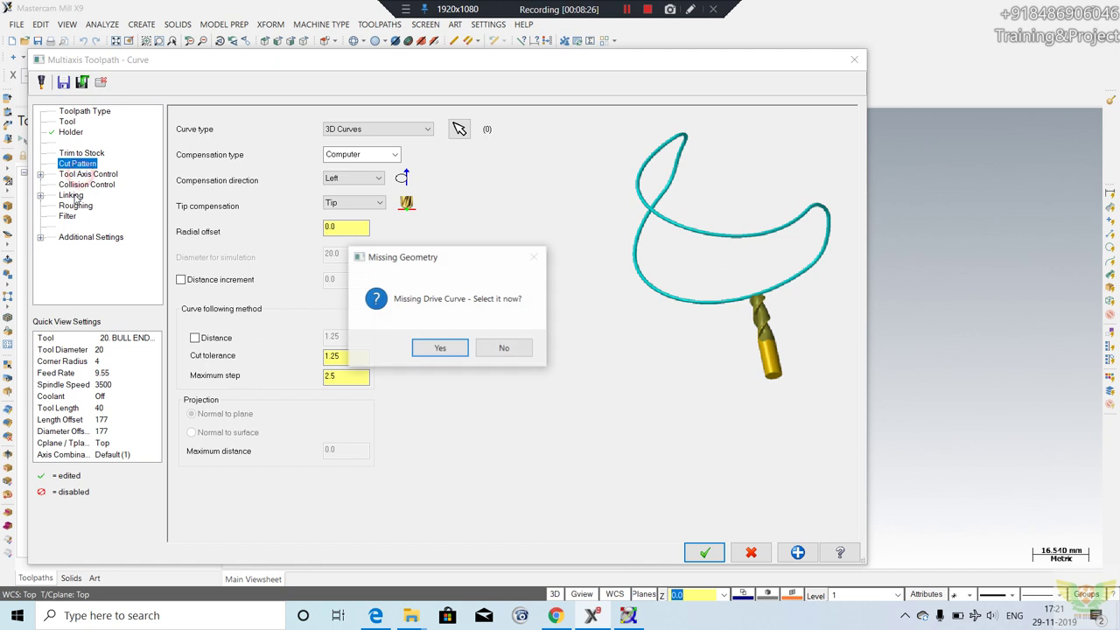
left_click(504, 348)
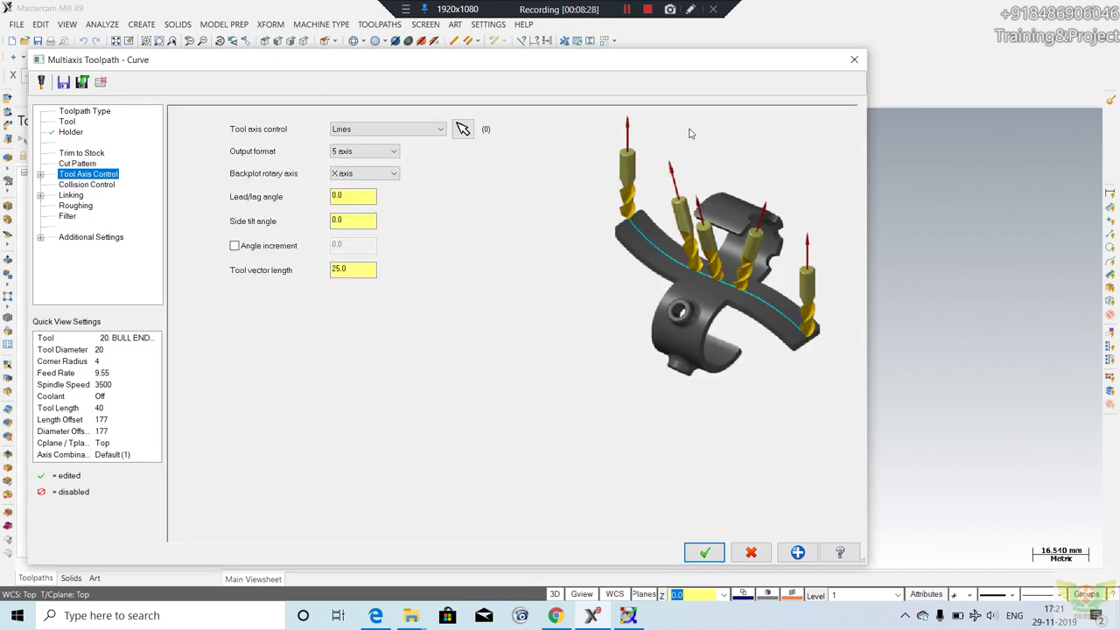
left_click(854, 58)
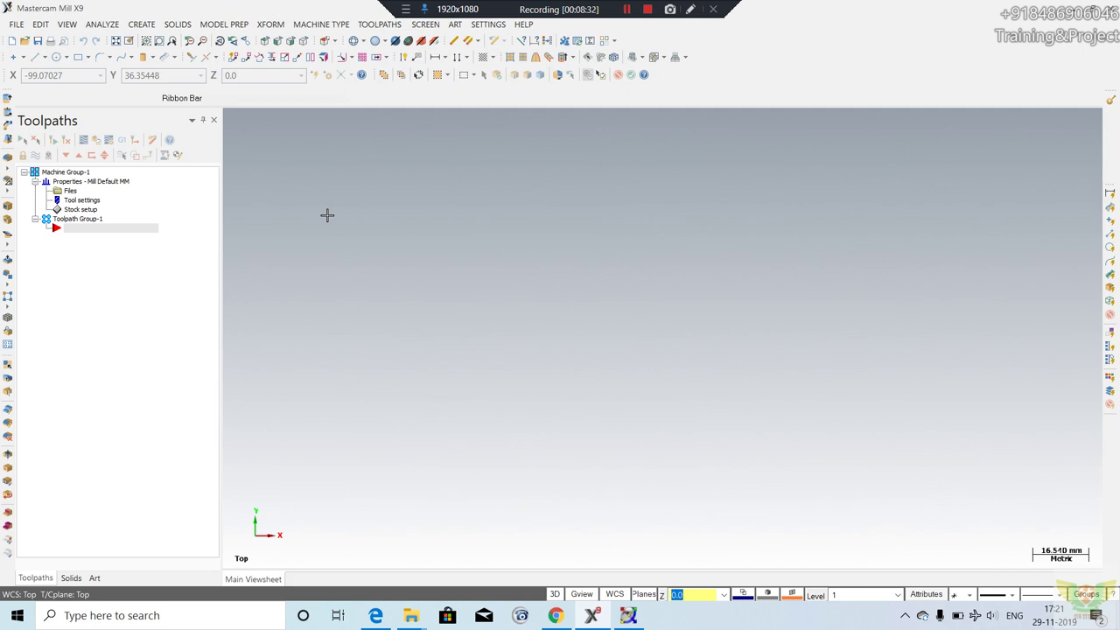
left_click(323, 25)
left_click(390, 53)
- Show the lathe TOOLPATHS list with Rough, Finish and Thread, then close it
left_click(377, 26)
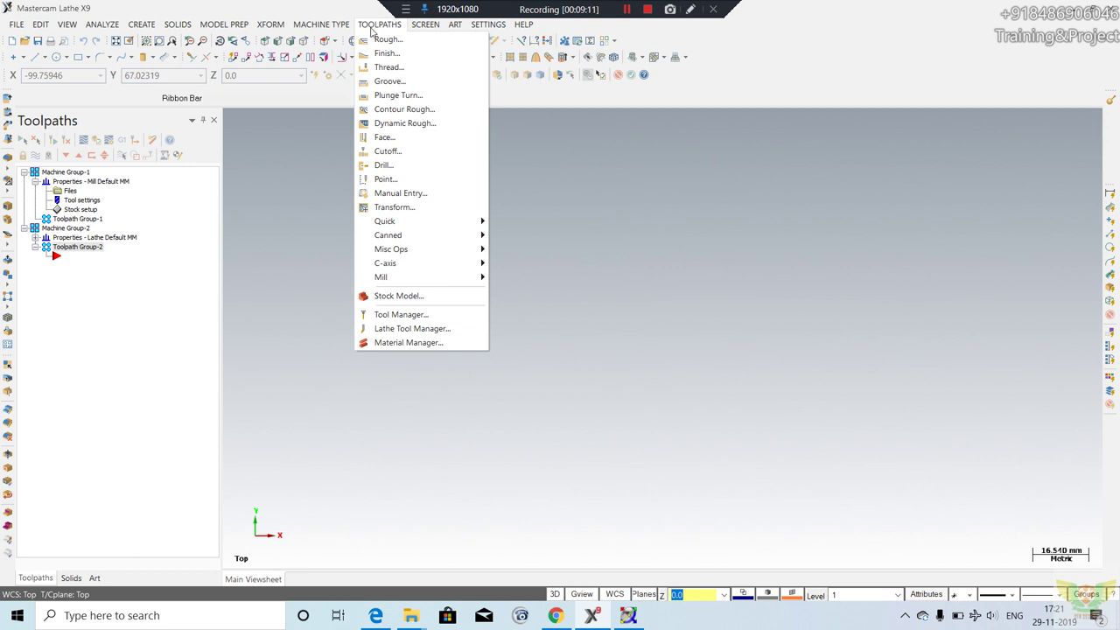
left_click(542, 177)
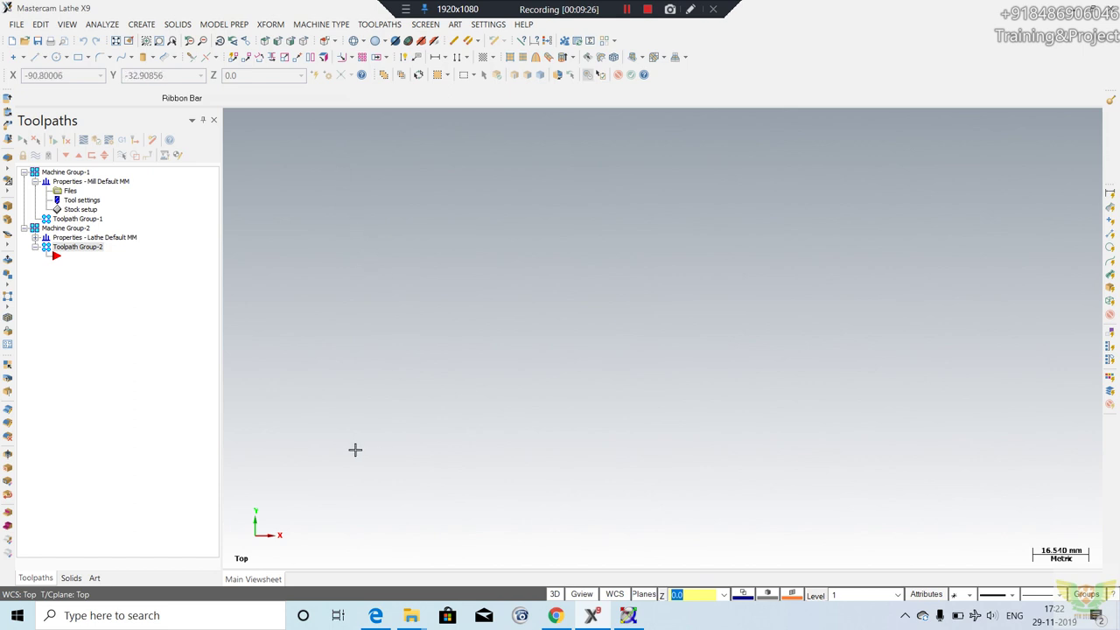
- Bring the browser with the Mastercam shortcuts page forward
left_click(377, 618)
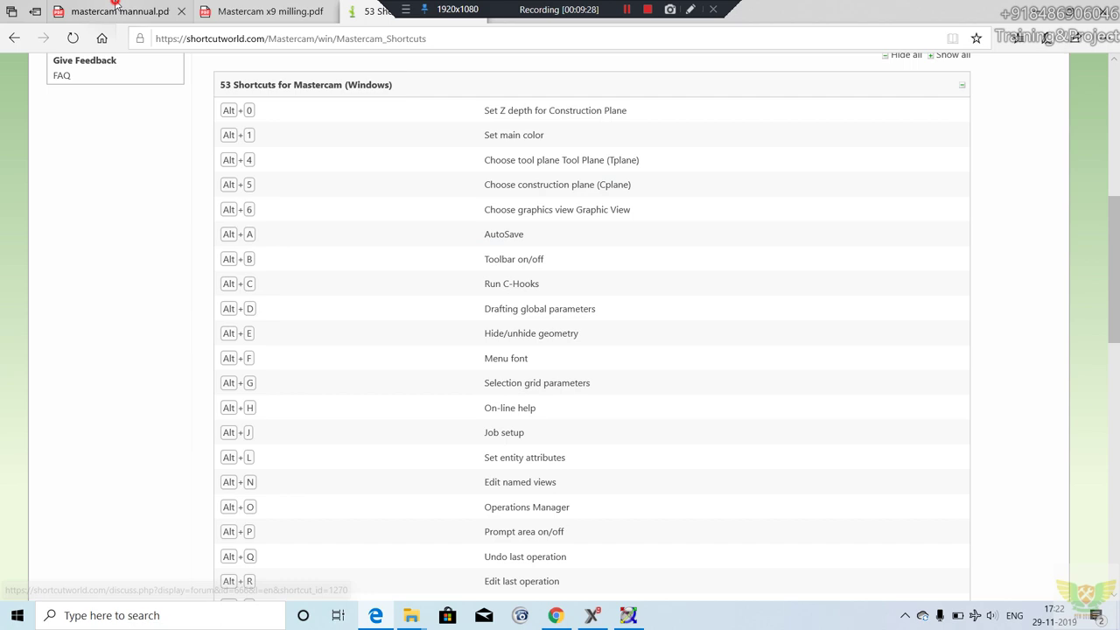
- Switch to mastercam mannual.pdf and move through its opening pages
left_click(120, 10)
scroll(473, 234, "up", 4)
scroll(477, 238, "up", 5)
scroll(482, 243, "up", 5)
scroll(482, 244, "down", 5)
scroll(482, 244, "down", 5)
scroll(483, 245, "down", 5)
scroll(992, 190, "down", 5)
left_click_drag(1116, 120, 1113, 202)
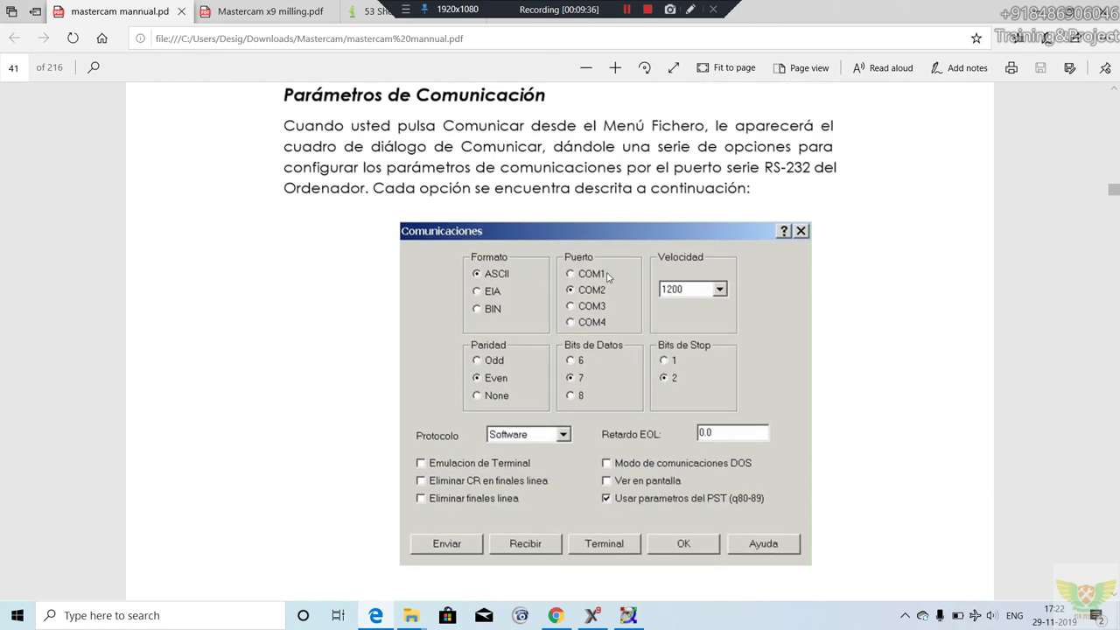
left_click_drag(1113, 202, 1113, 238)
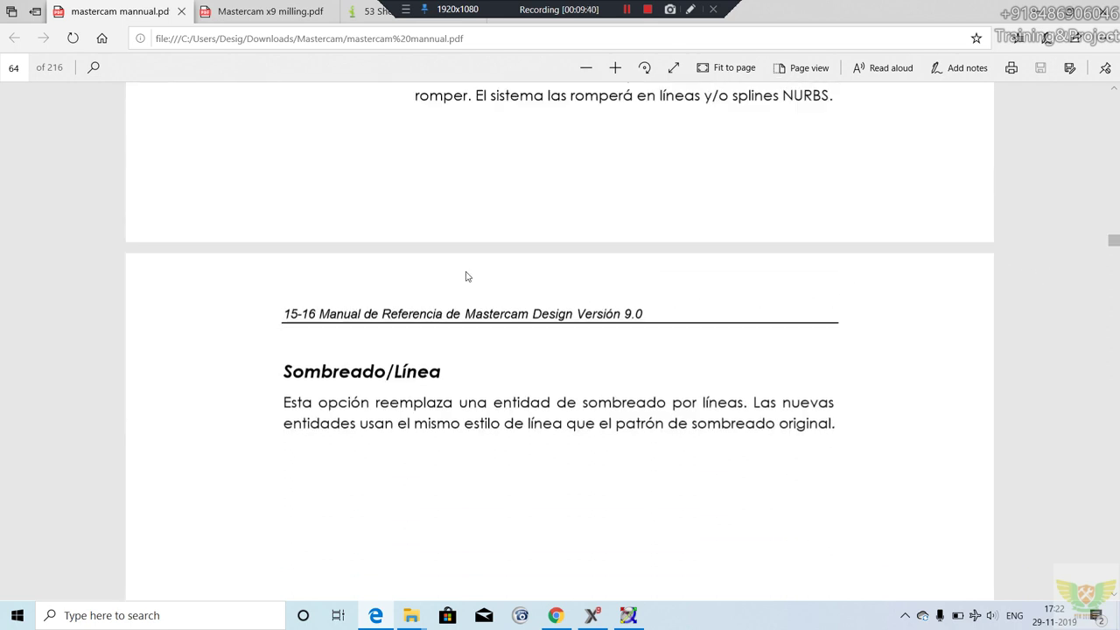
scroll(1050, 238, "up", 3)
scroll(1085, 248, "down", 5)
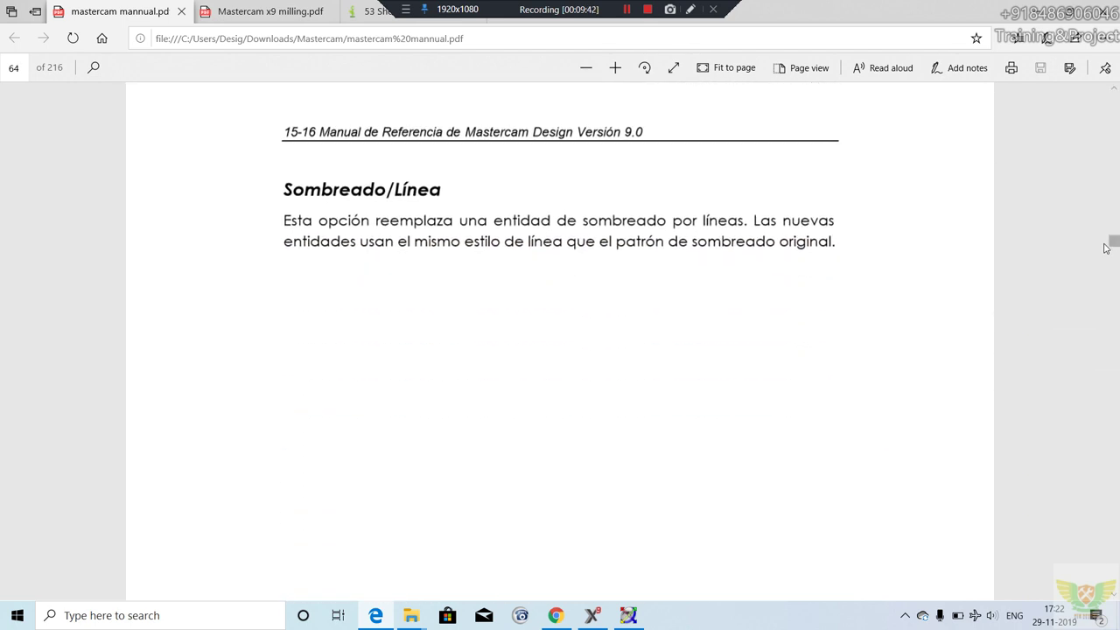
left_click_drag(1114, 242, 1116, 276)
scroll(1116, 276, "down", 3)
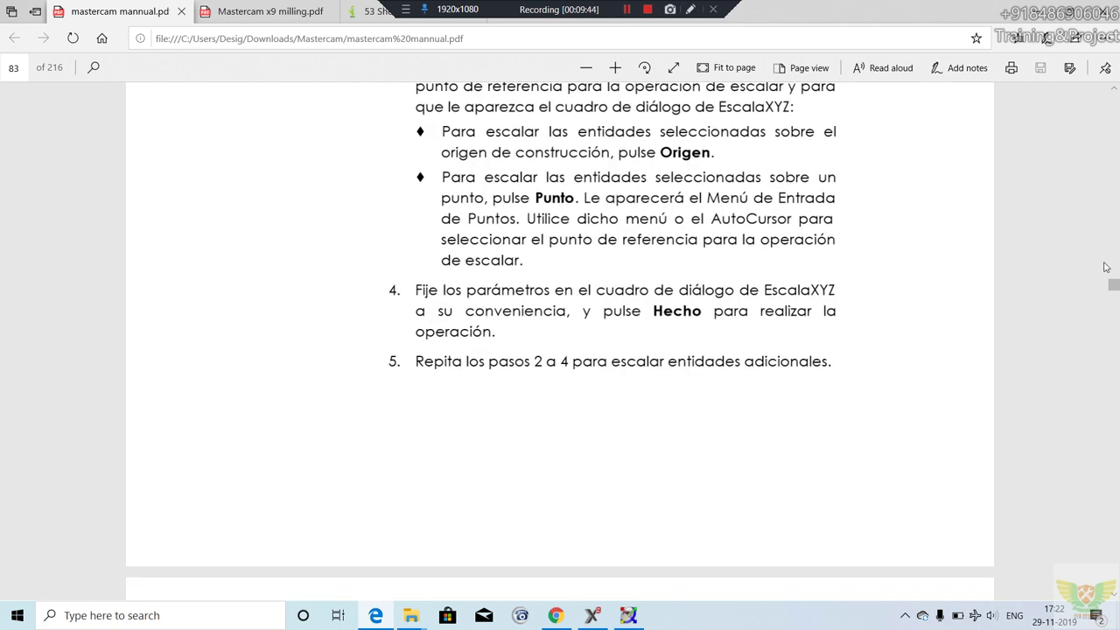
left_click_drag(1114, 285, 1114, 309)
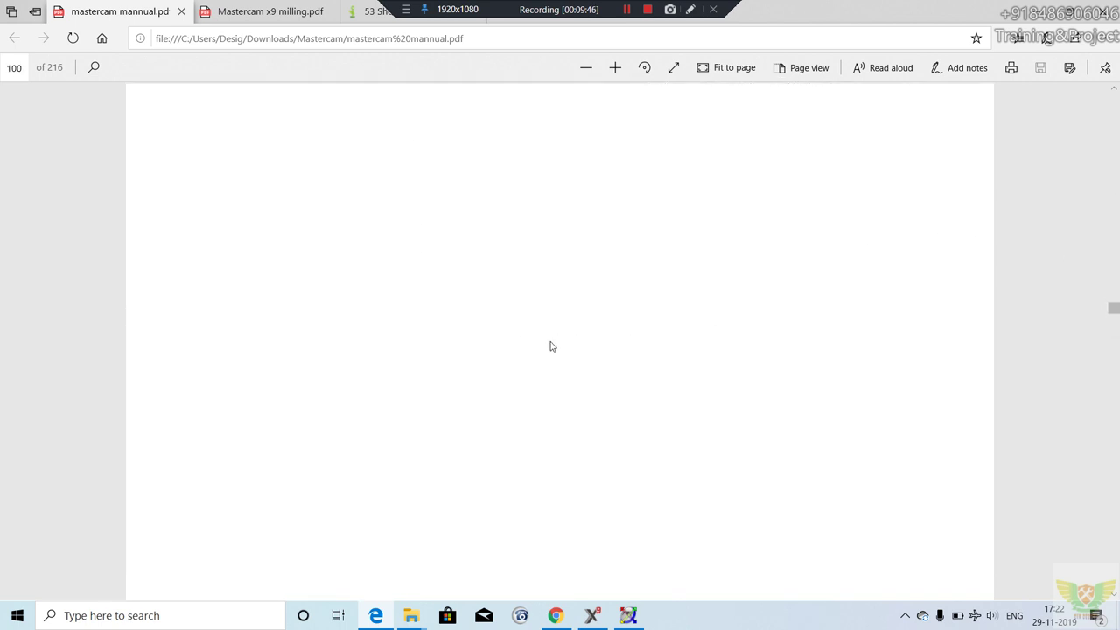
mouse_move(1113, 313)
left_mouse_down()
mouse_move(1115, 347)
mouse_move(1113, 335)
left_mouse_up()
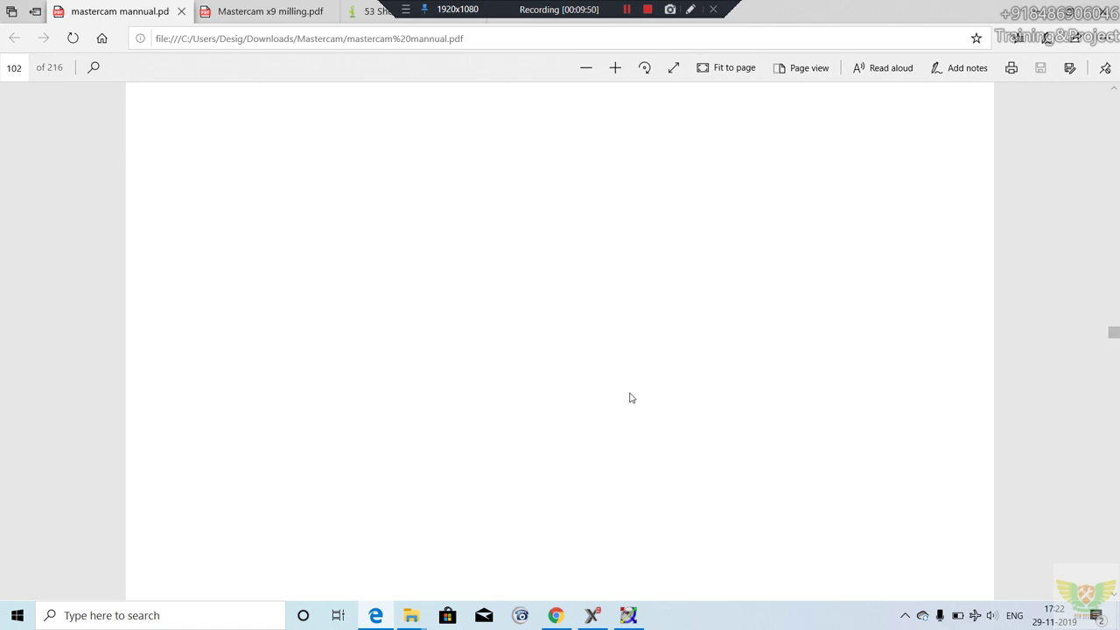
- Scroll back and forth through later pages of the Spanish manual
scroll(100, 334, "down", 4)
scroll(175, 334, "down", 4)
scroll(306, 336, "down", 4)
scroll(406, 338, "down", 4)
scroll(407, 337, "down", 5)
scroll(9, 333, "down", 2)
scroll(498, 333, "down", 4)
scroll(770, 324, "down", 4)
scroll(568, 327, "down", 4)
scroll(563, 325, "down", 3)
scroll(654, 357, "down", 5)
scroll(420, 343, "down", 4)
scroll(420, 342, "up", 4)
scroll(597, 325, "up", 4)
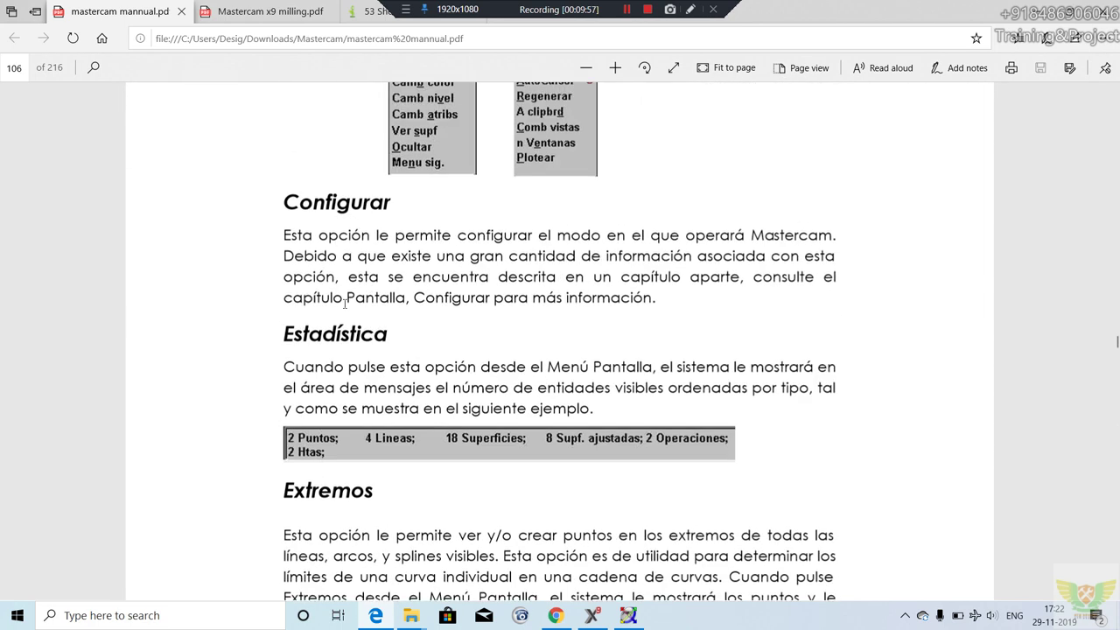
scroll(213, 112, "up", 4)
scroll(503, 232, "up", 1)
scroll(525, 245, "up", 3)
scroll(569, 258, "up", 3)
scroll(631, 273, "up", 3)
scroll(525, 271, "up", 3)
scroll(622, 271, "down", 1)
scroll(674, 278, "down", 4)
scroll(684, 281, "down", 3)
scroll(684, 282, "down", 4)
scroll(683, 281, "down", 4)
scroll(684, 281, "up", 4)
scroll(685, 281, "up", 2)
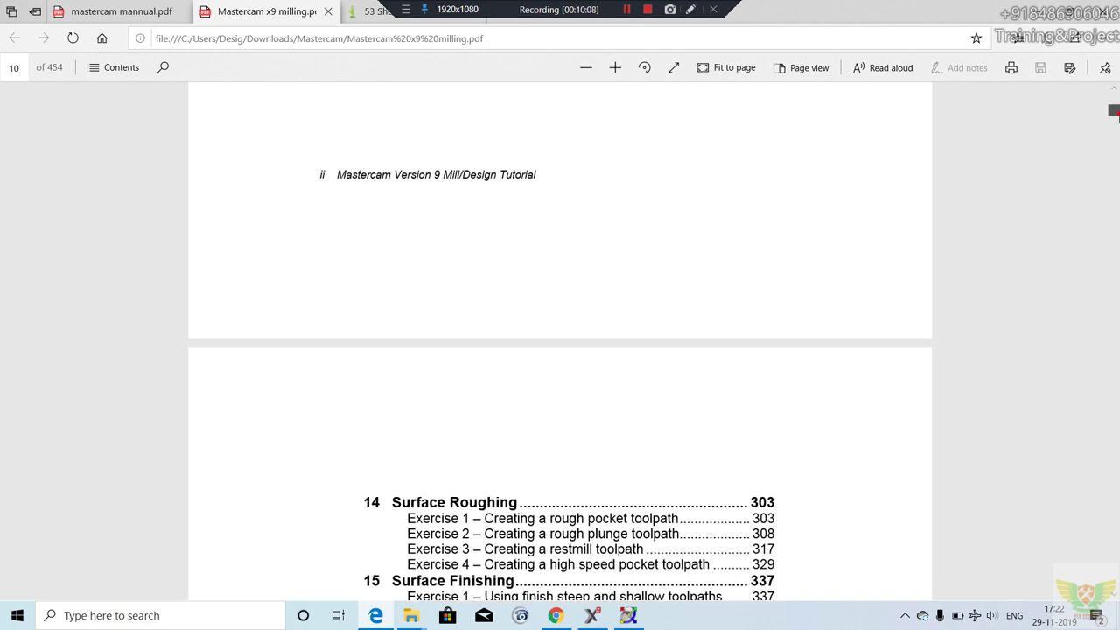
- Scroll the Mastercam x9 milling PDF to the restmill exercise on page 331
left_click_drag(1117, 109, 1114, 293)
scroll(604, 248, "down", 3)
scroll(569, 240, "down", 3)
scroll(530, 230, "up", 2)
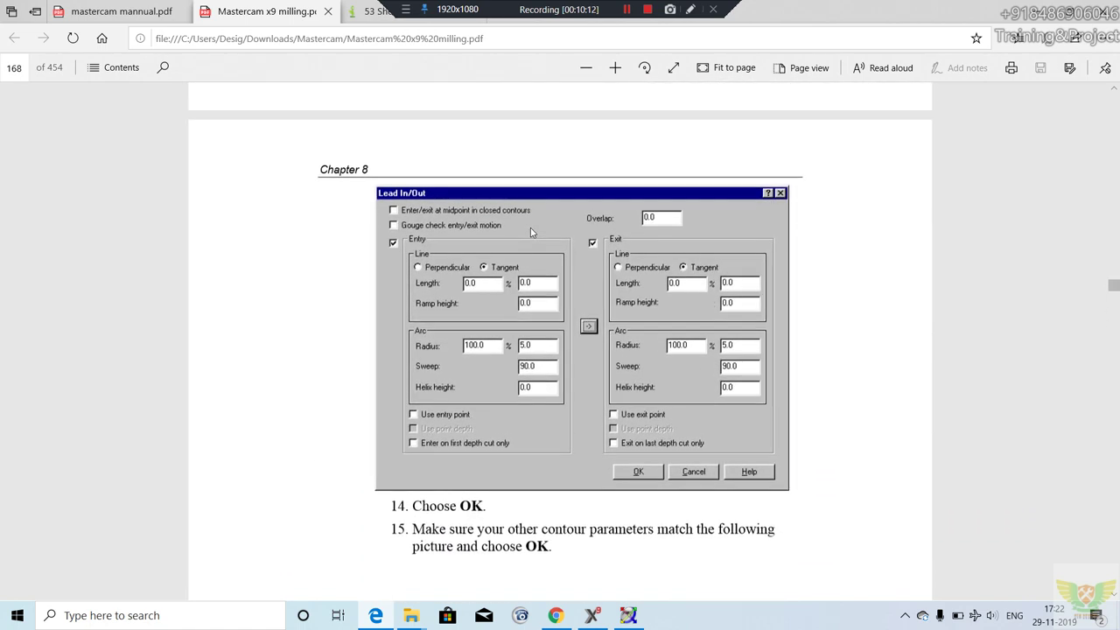
scroll(530, 230, "down", 3)
scroll(277, 305, "down", 2)
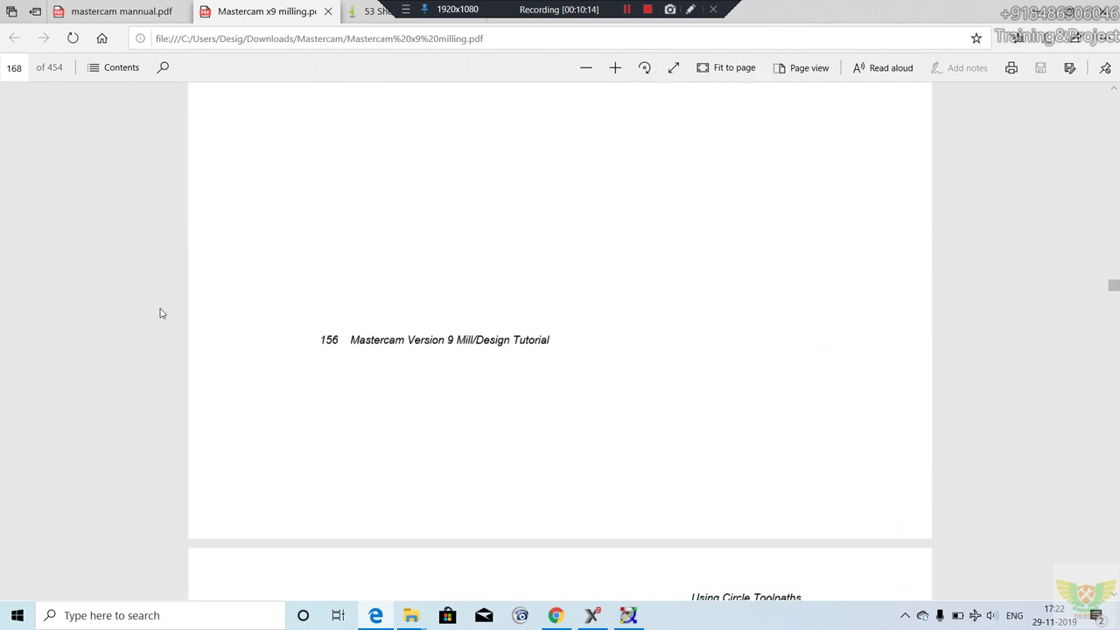
scroll(629, 319, "down", 3)
scroll(540, 315, "down", 1)
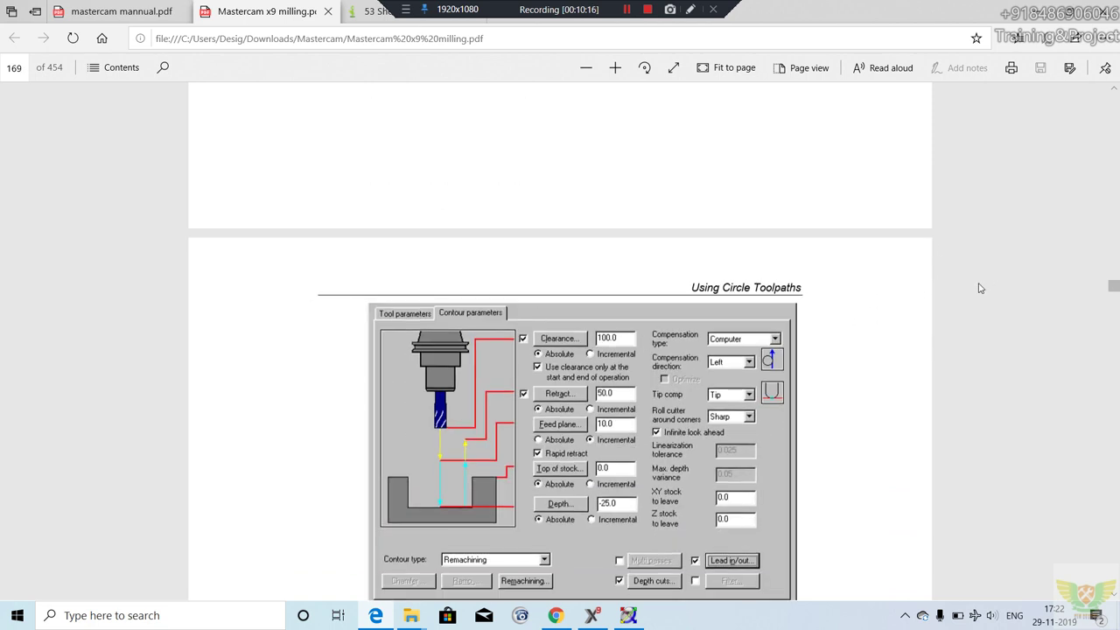
left_click_drag(1112, 286, 1113, 335)
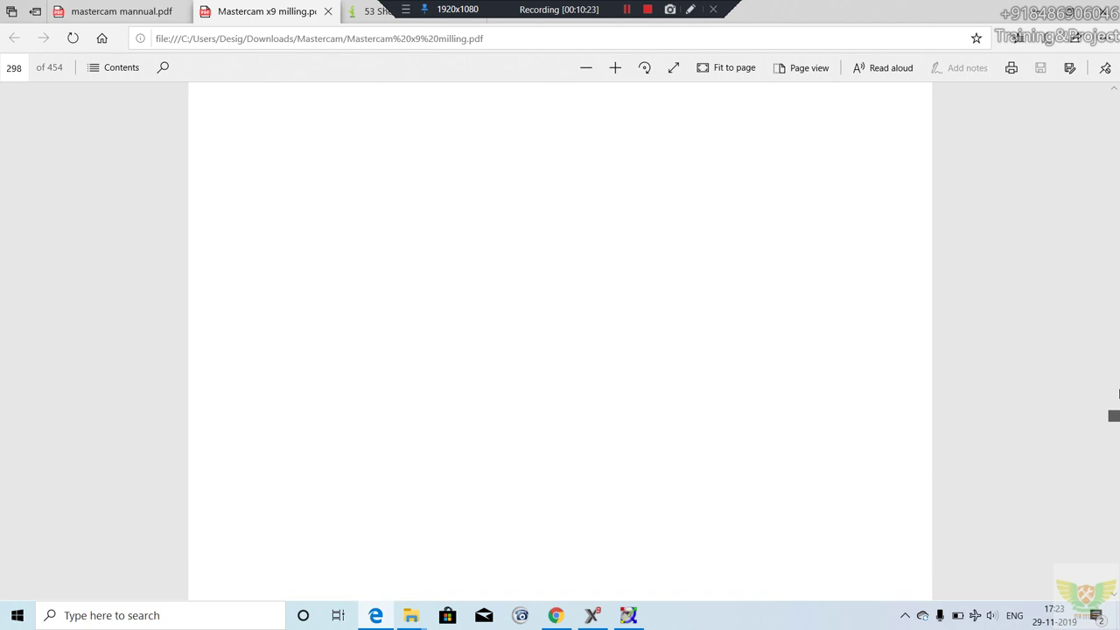
left_click_drag(1113, 335, 1113, 449)
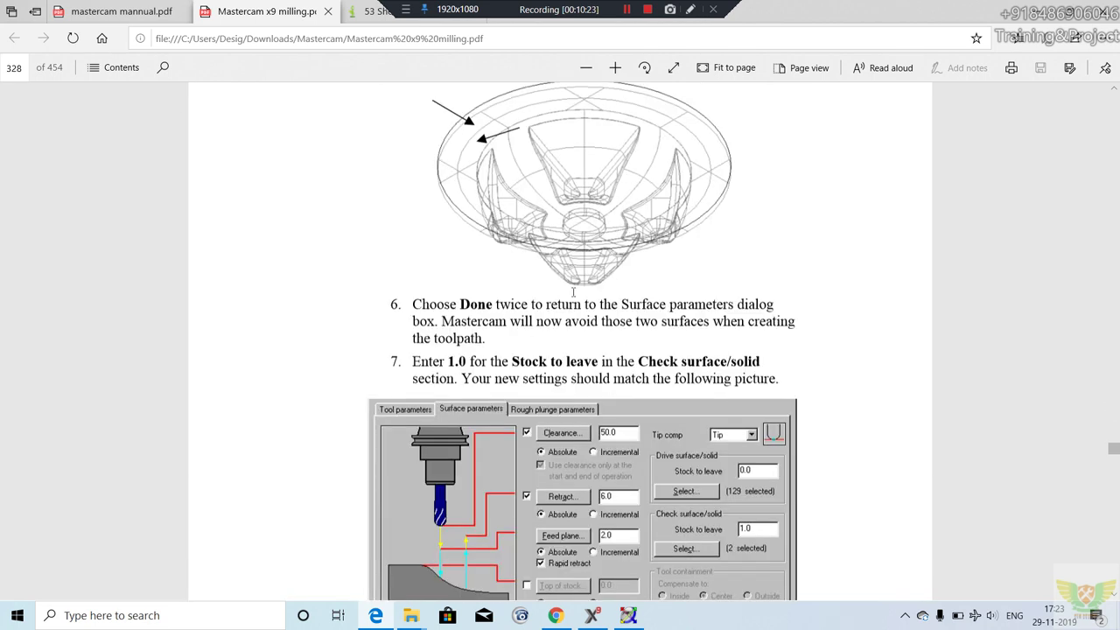
scroll(605, 295, "down", 4)
scroll(605, 294, "down", 4)
scroll(605, 294, "down", 2)
scroll(605, 294, "down", 5)
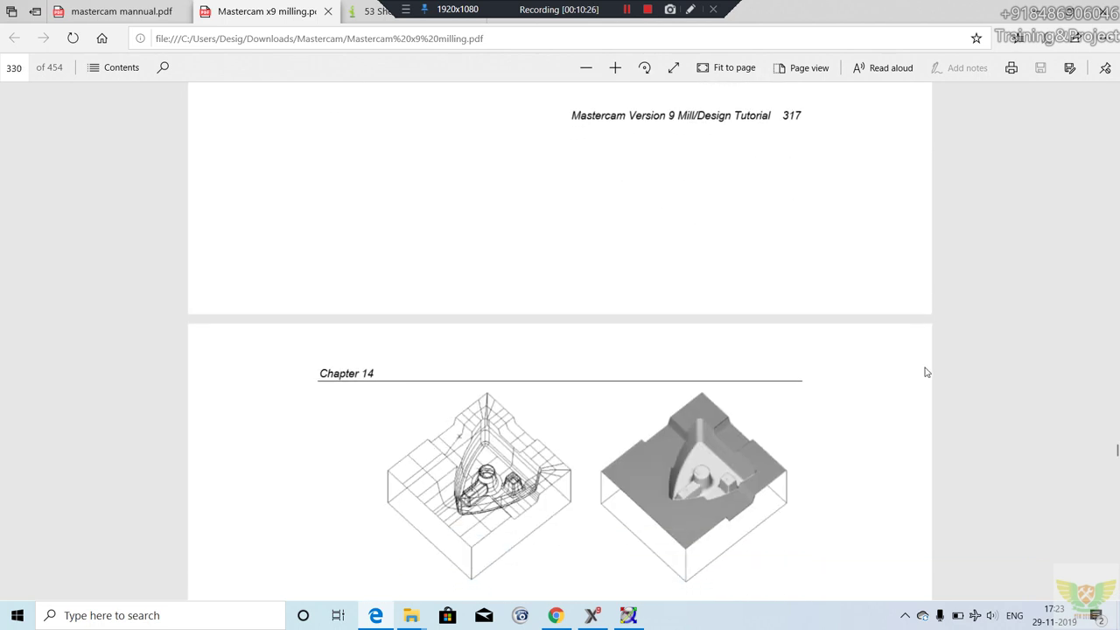
scroll(765, 354, "down", 4)
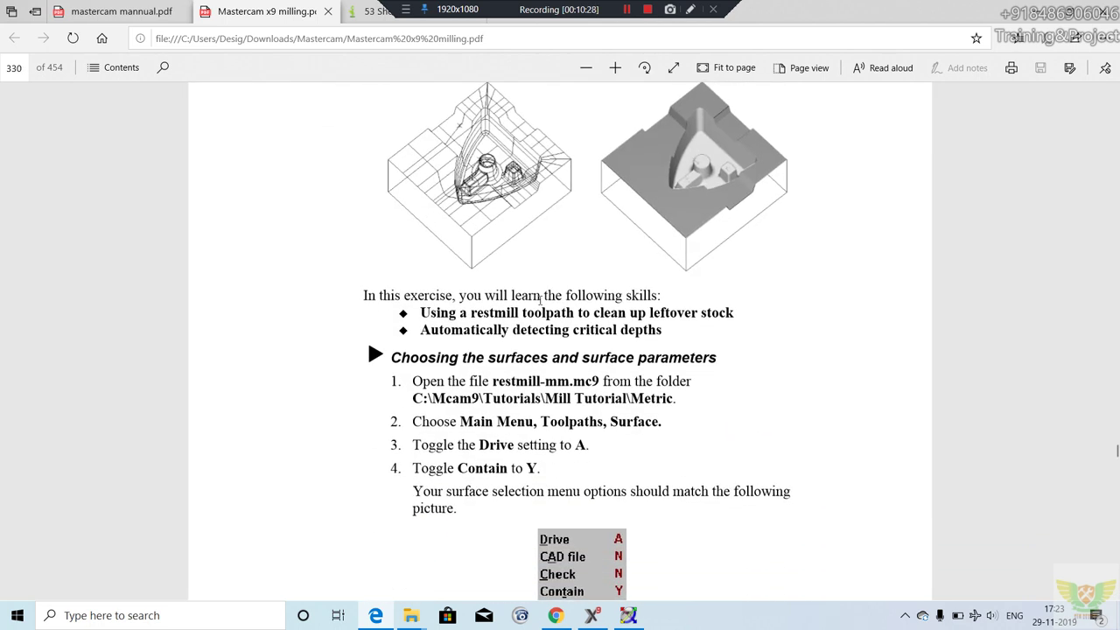
scroll(612, 298, "down", 4)
scroll(598, 318, "down", 6)
scroll(525, 280, "down", 4)
scroll(481, 254, "up", 2)
scroll(439, 233, "up", 2)
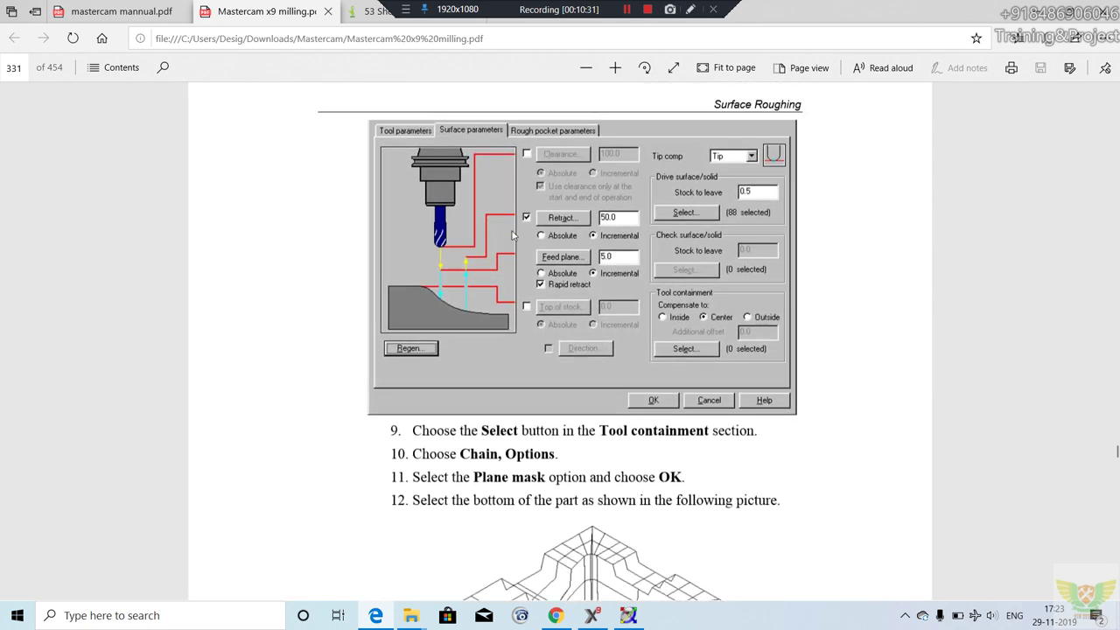
scroll(525, 245, "down", 4)
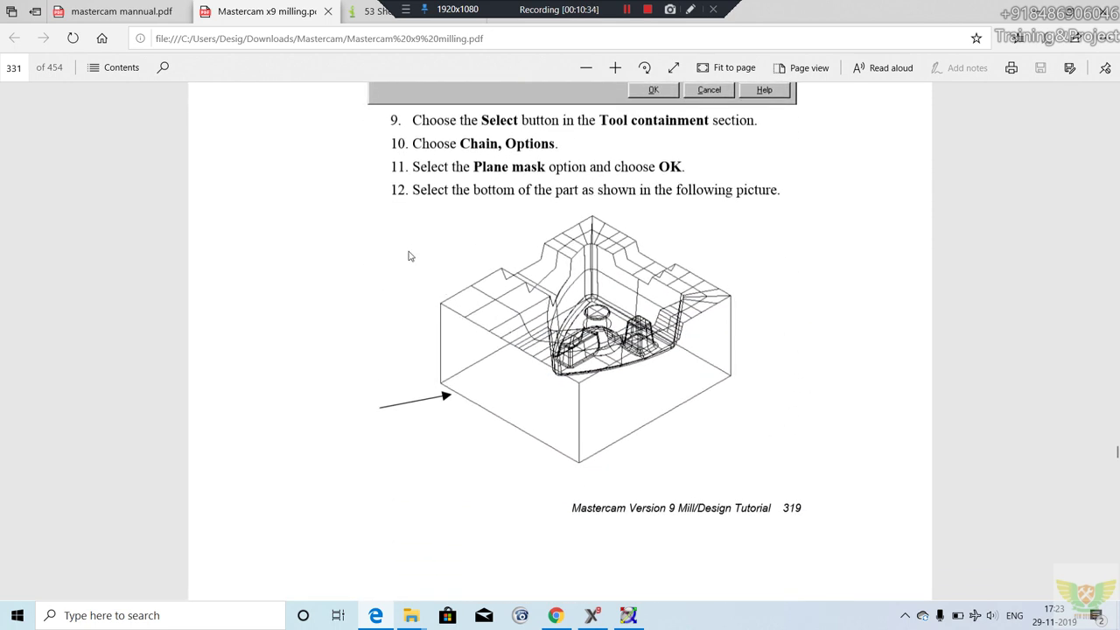
- Scroll through the Mastercam shortcut list, then return to the Mastercam window
left_click(377, 16)
scroll(414, 300, "down", 3)
scroll(414, 300, "up", 3)
scroll(408, 288, "down", 3)
scroll(407, 289, "down", 1)
scroll(408, 289, "down", 5)
scroll(408, 289, "down", 2)
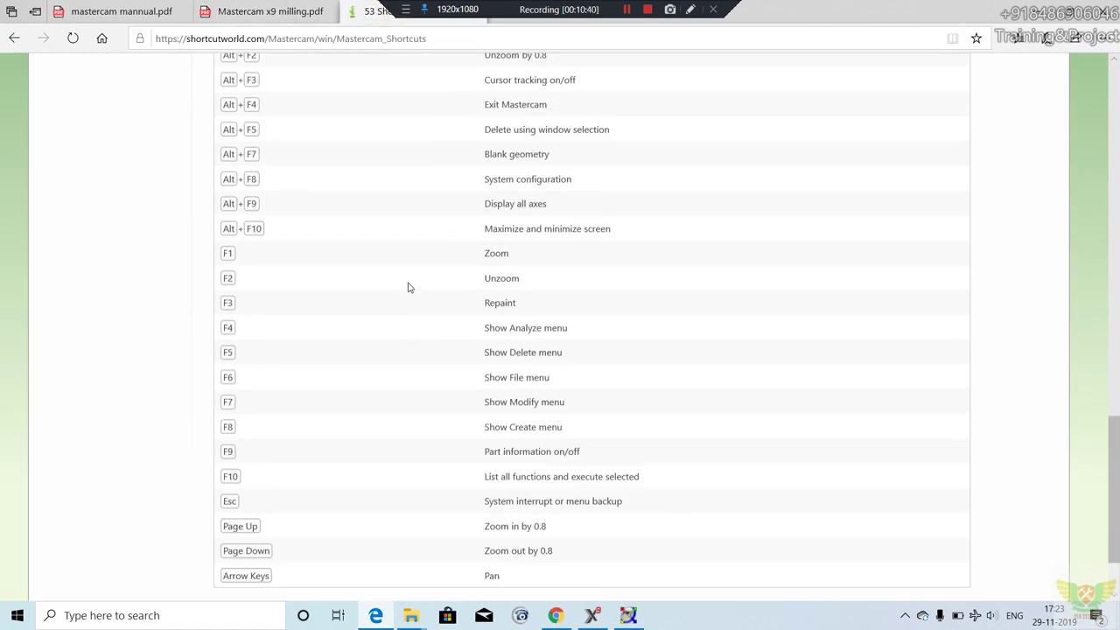
scroll(408, 289, "up", 4)
scroll(491, 355, "up", 2)
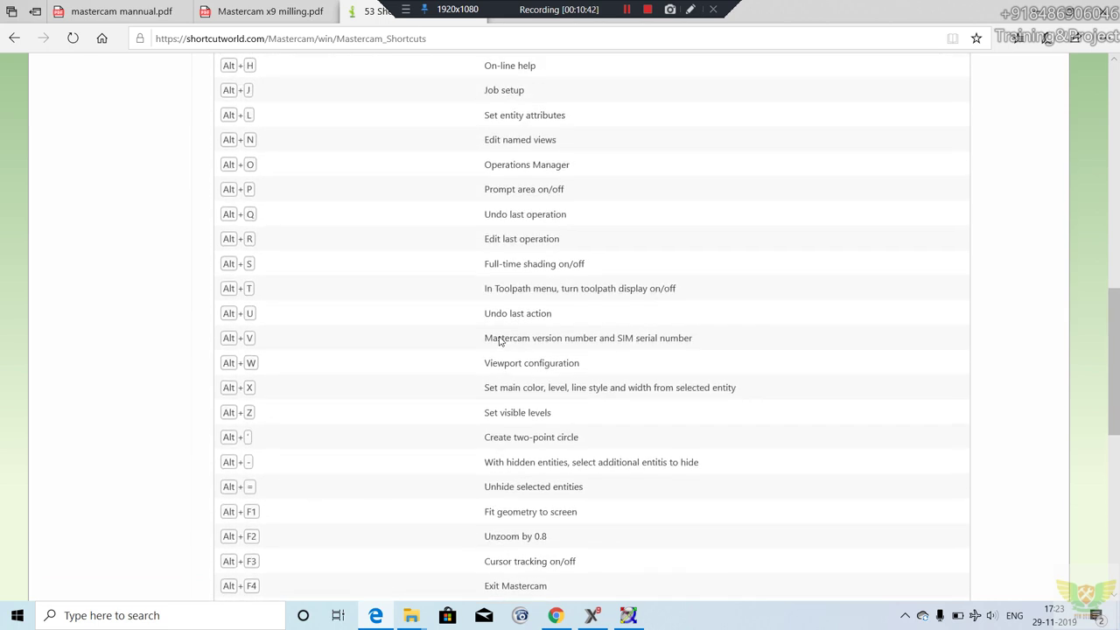
scroll(499, 338, "up", 1)
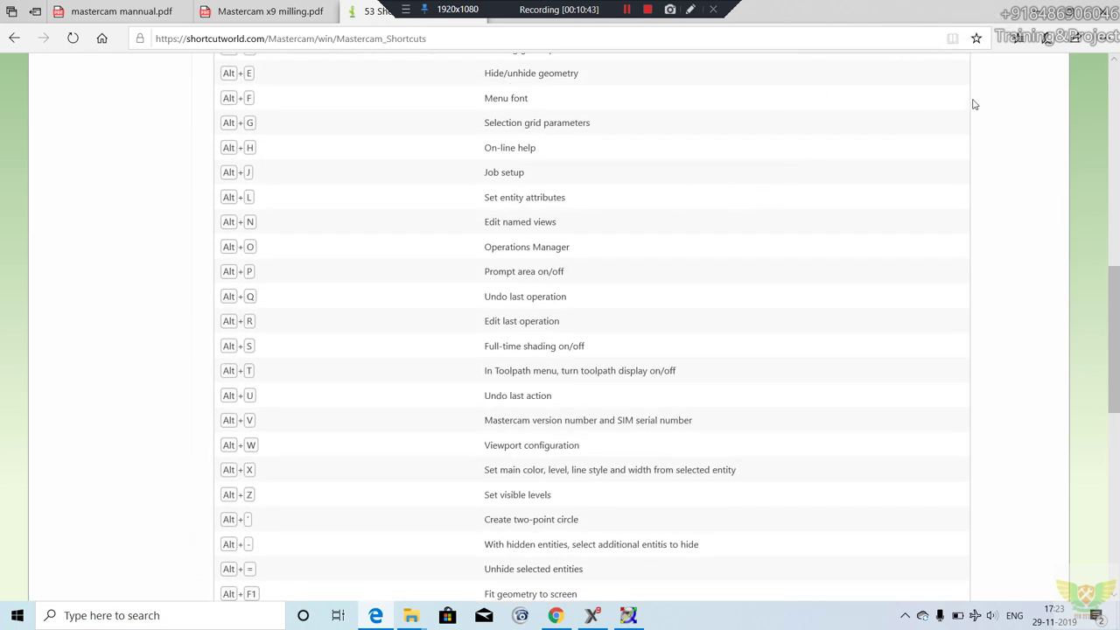
left_click(1020, 10)
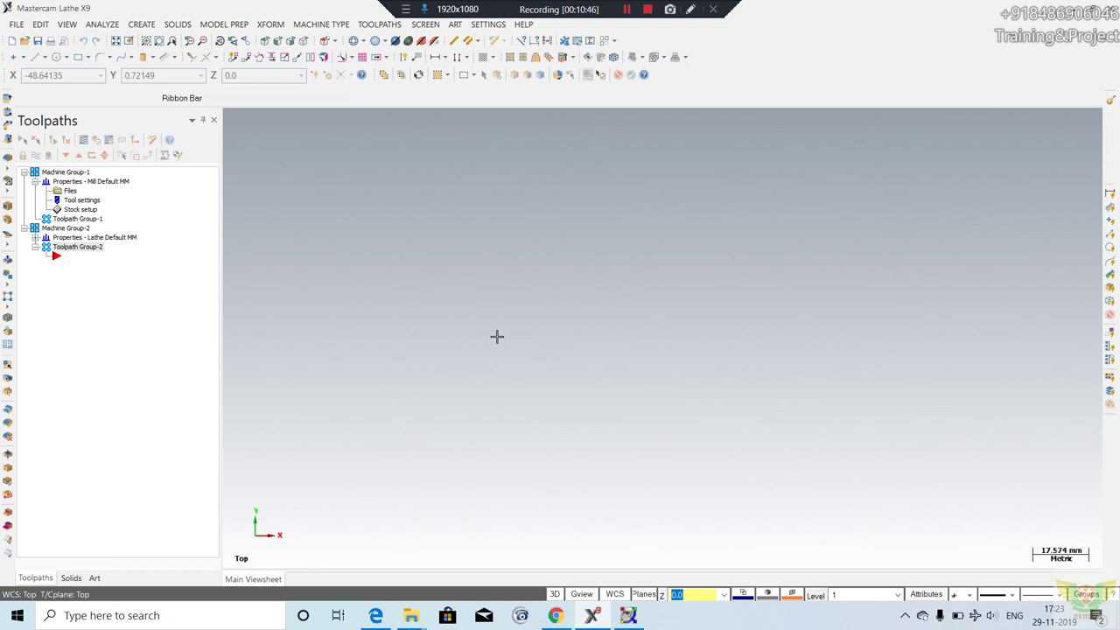
- Show the origin axes with F9 and switch to Isometric (WCS) view
left_click(562, 313)
key("F9")
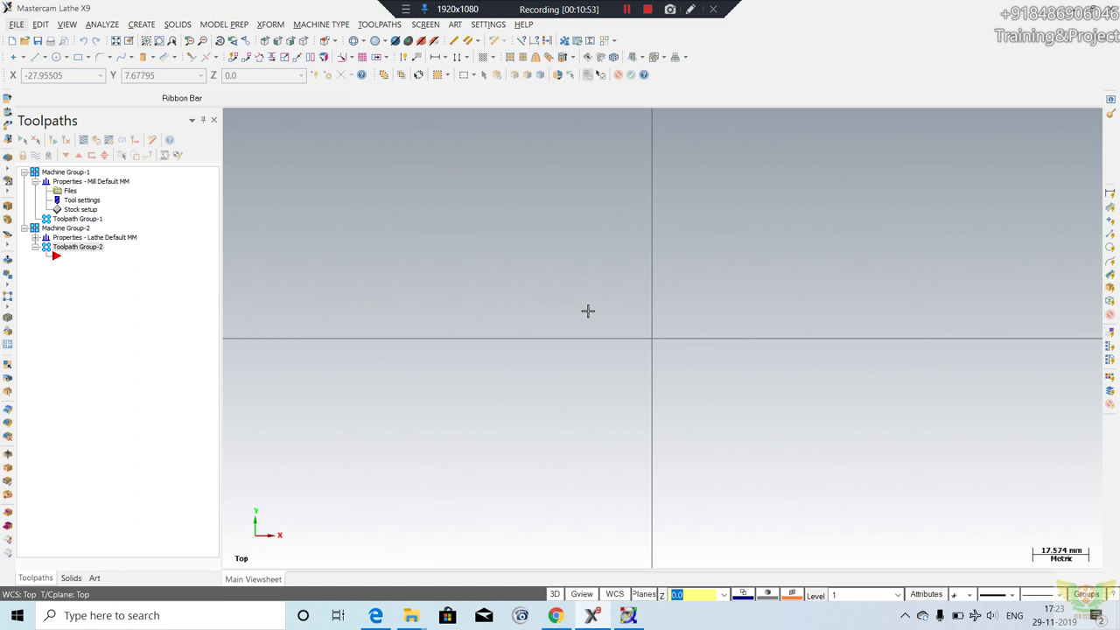
right_click(770, 217)
left_click(843, 348)
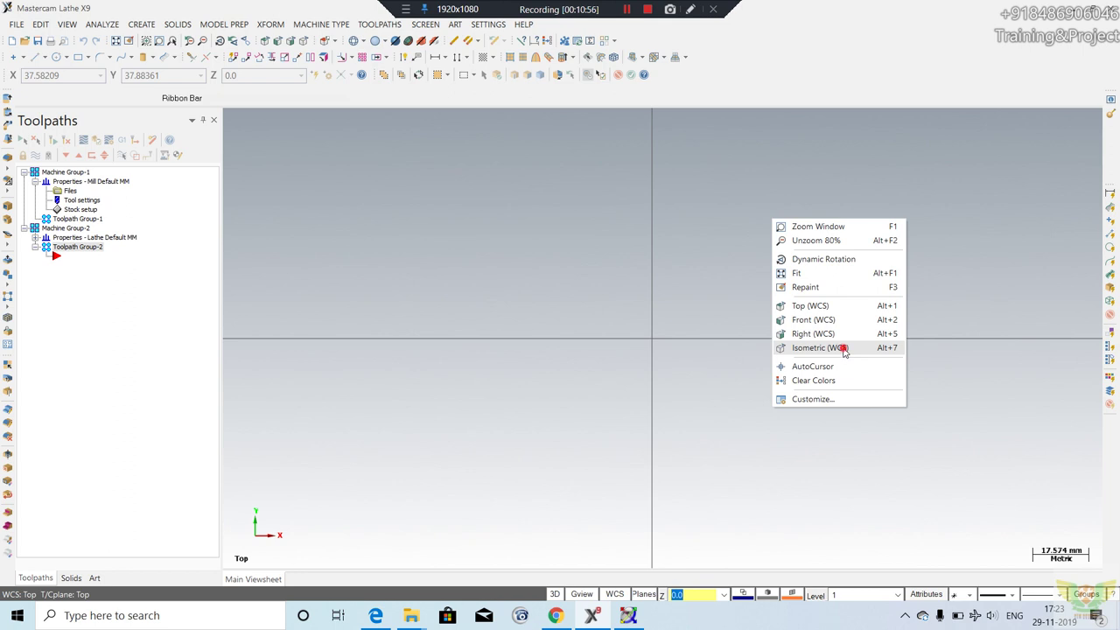
scroll(567, 353, "up", 1)
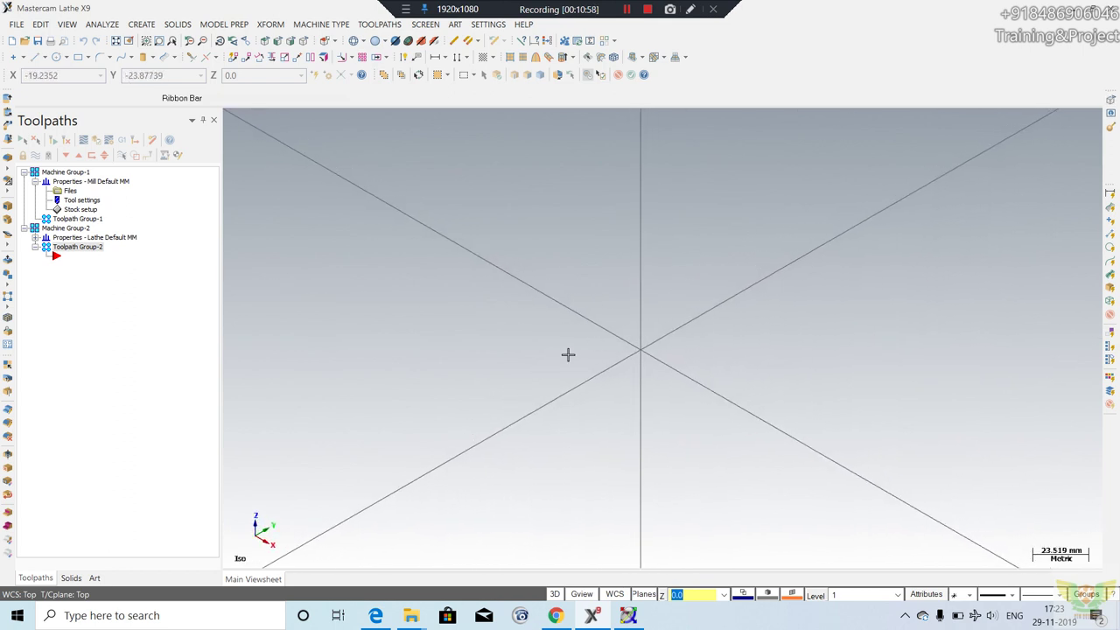
- Switch to Top (WCS), repaint, go to Front with Alt+2, then back to Isometric
right_click(516, 181)
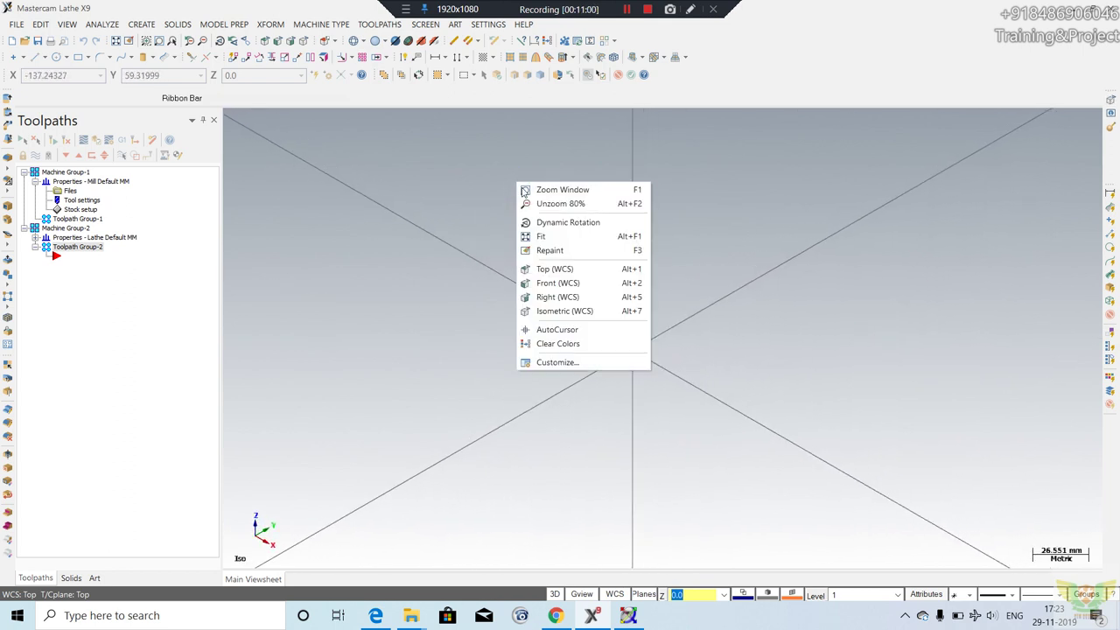
left_click(538, 268)
right_click(749, 153)
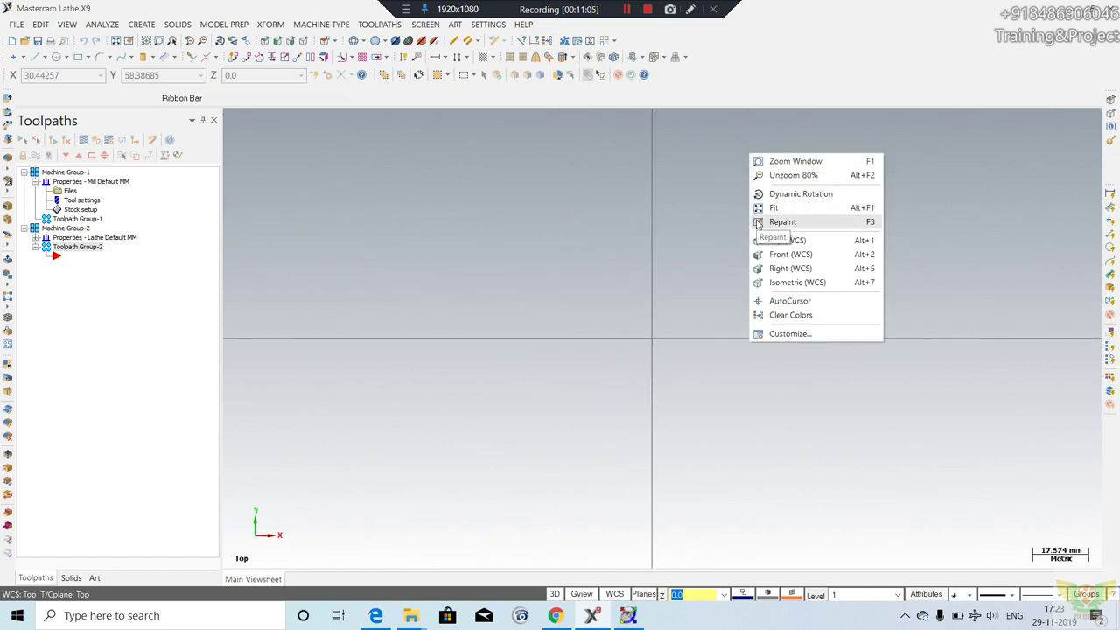
left_click(757, 222)
key("alt")
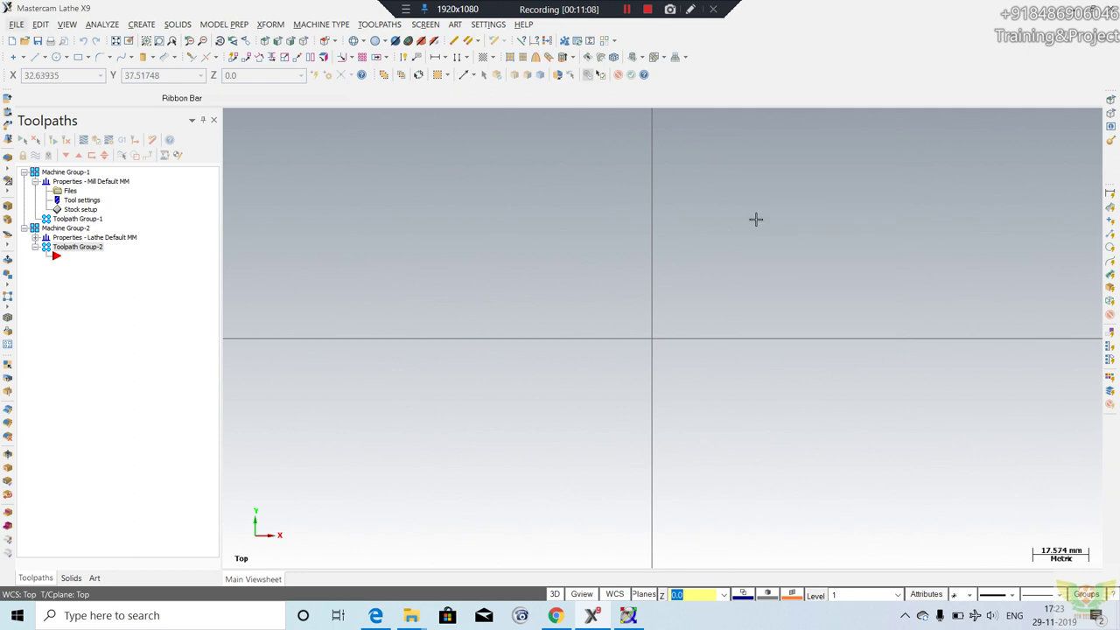
key("alt+2")
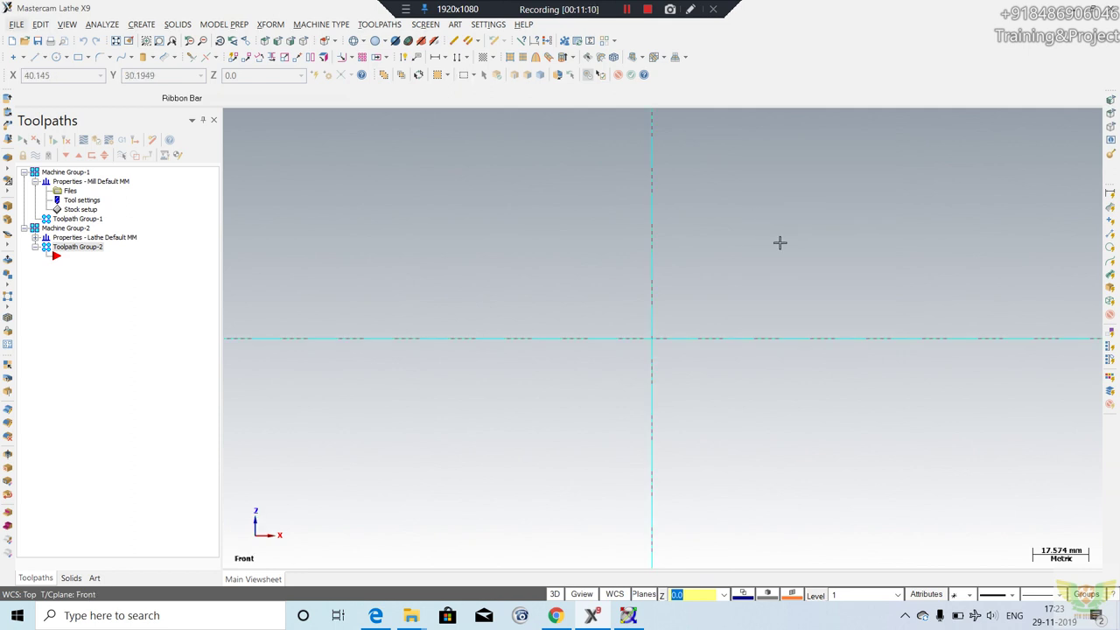
right_click(796, 194)
left_click(841, 322)
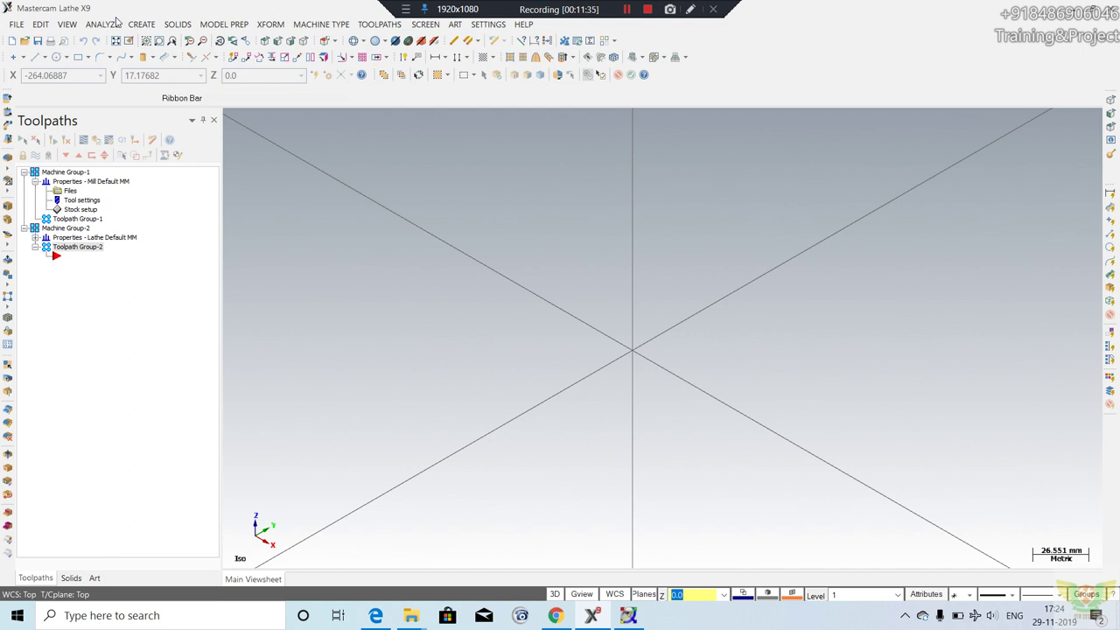
- Zoom out on the isometric origin axes, then zoom back in slightly
left_click(395, 151)
scroll(574, 270, "down", 1)
scroll(560, 317, "down", 2)
scroll(644, 332, "down", 1)
scroll(648, 332, "down", 1)
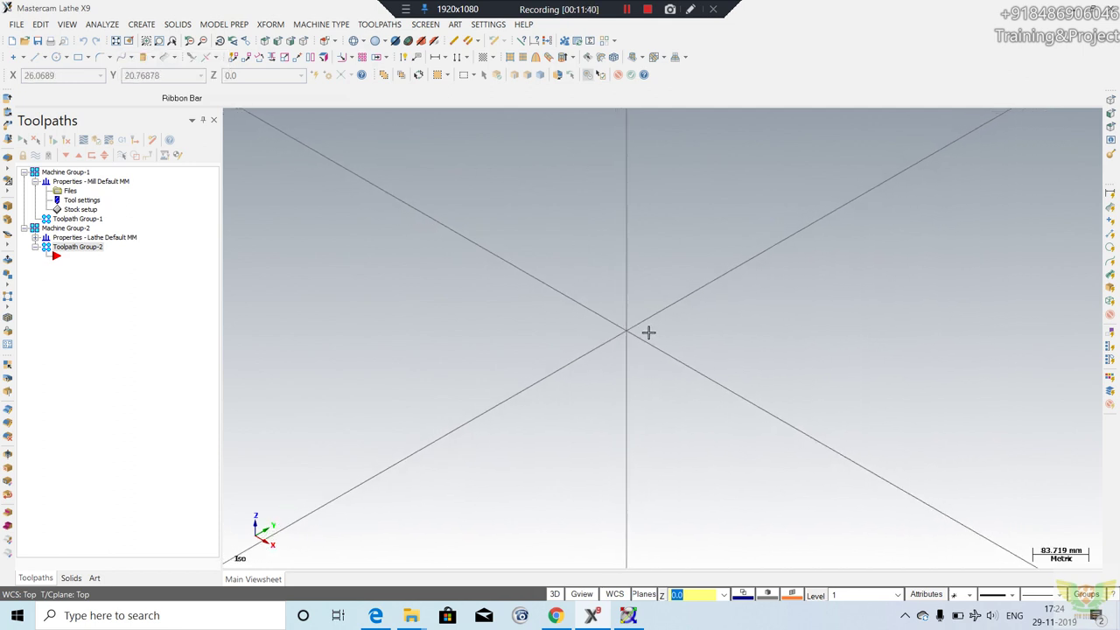
scroll(643, 339, "up", 1)
scroll(640, 344, "up", 1)
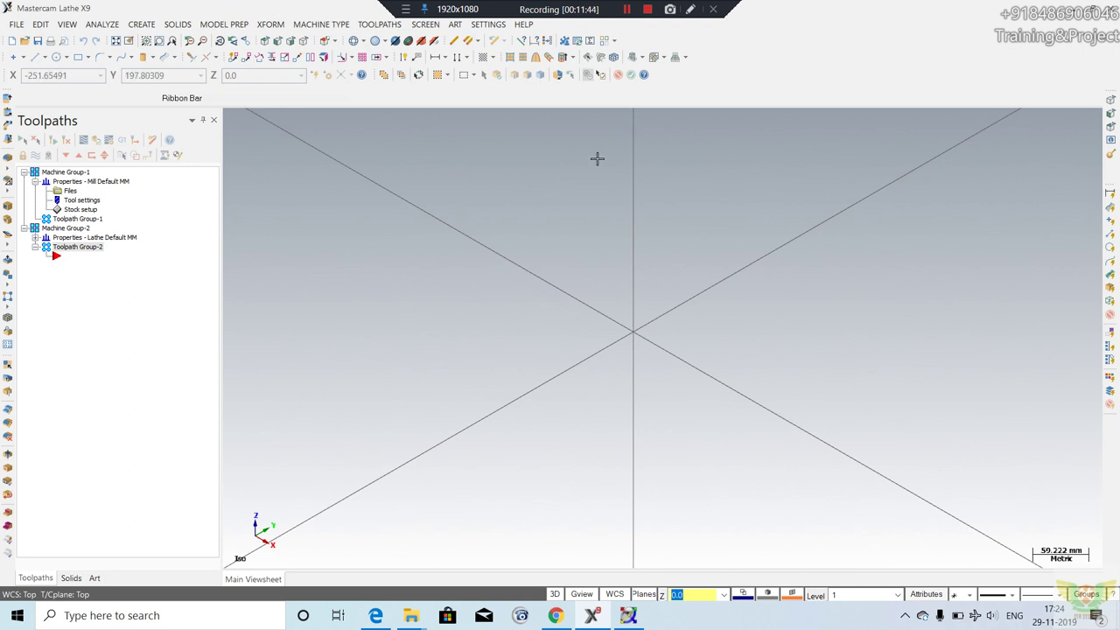